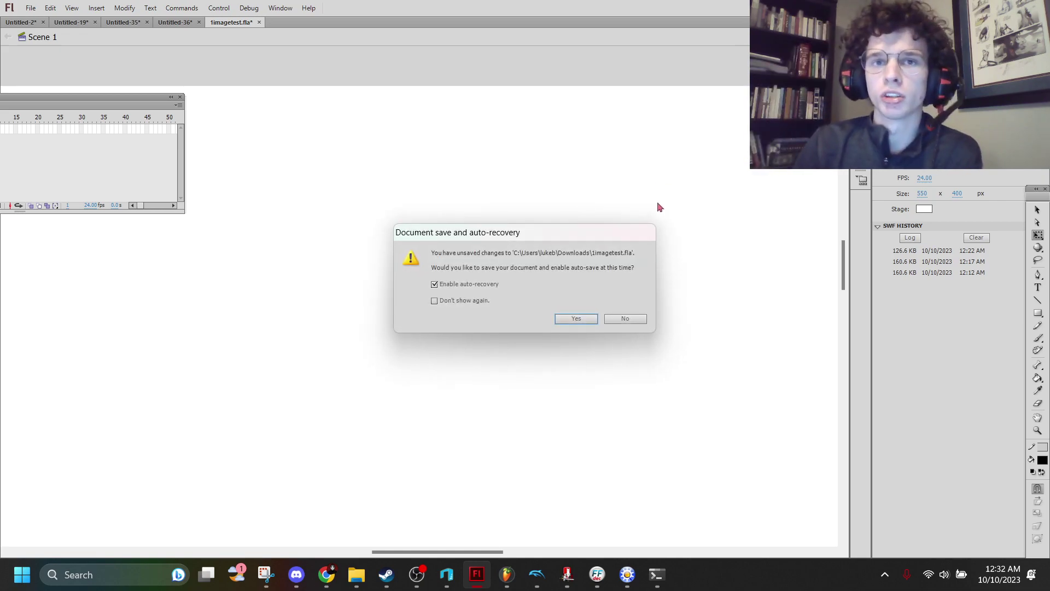
- Decline the auto-recovery prompt and open File Explorer's jump list of pinned folders
click(625, 318)
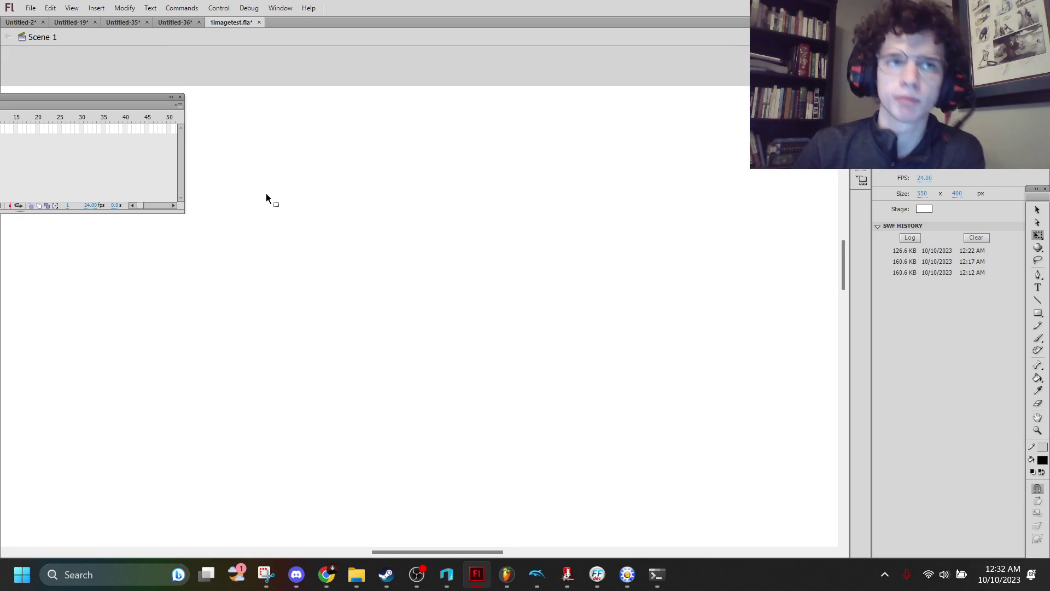
right_click(357, 575)
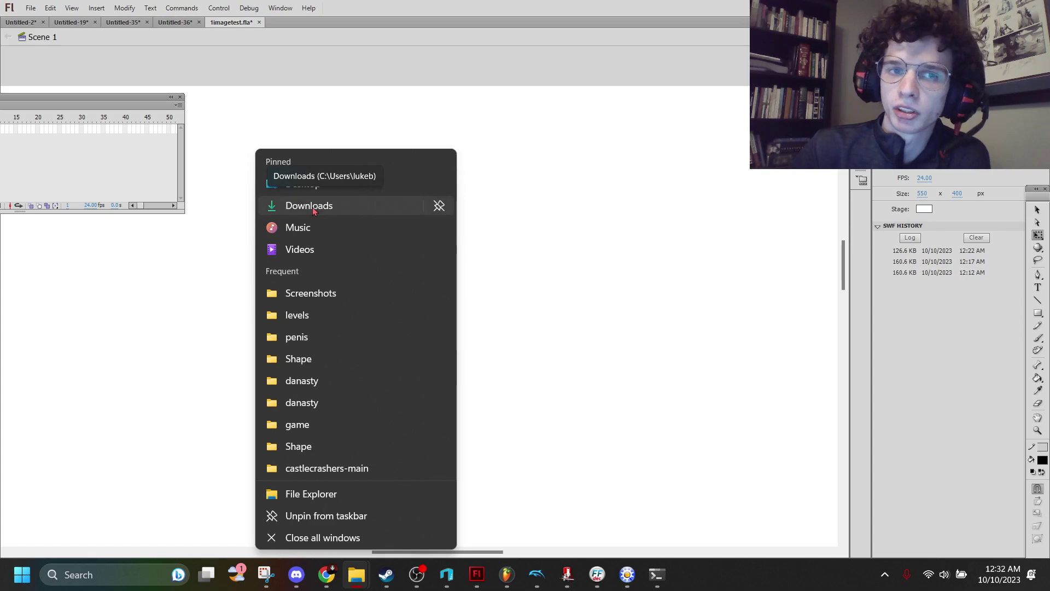
- Drag Screenshot 2023-04-24 224000.png from the Screenshots folder onto the Flash stage
click(312, 205)
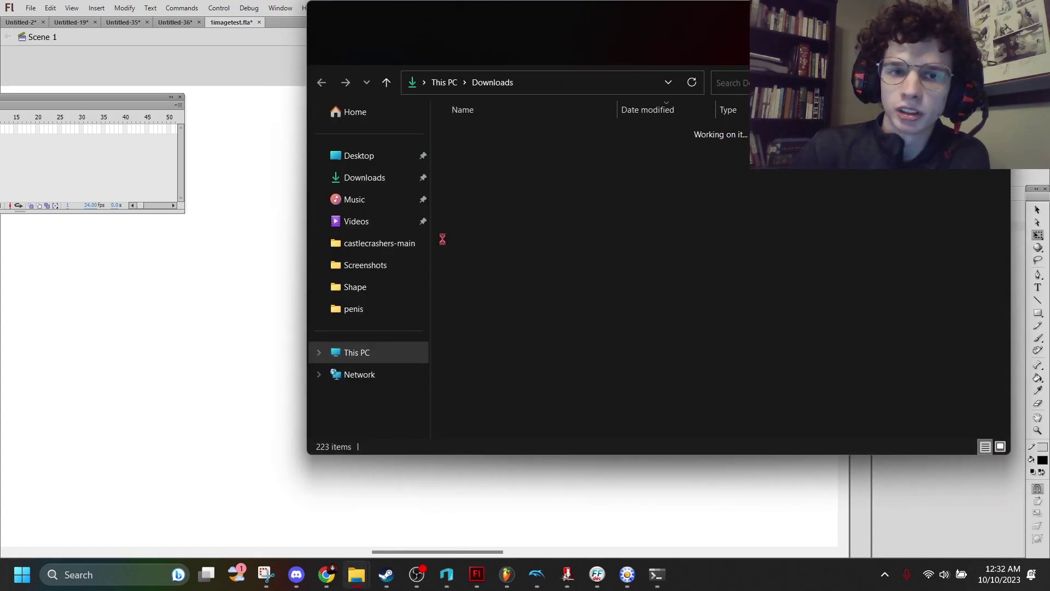
click(445, 488)
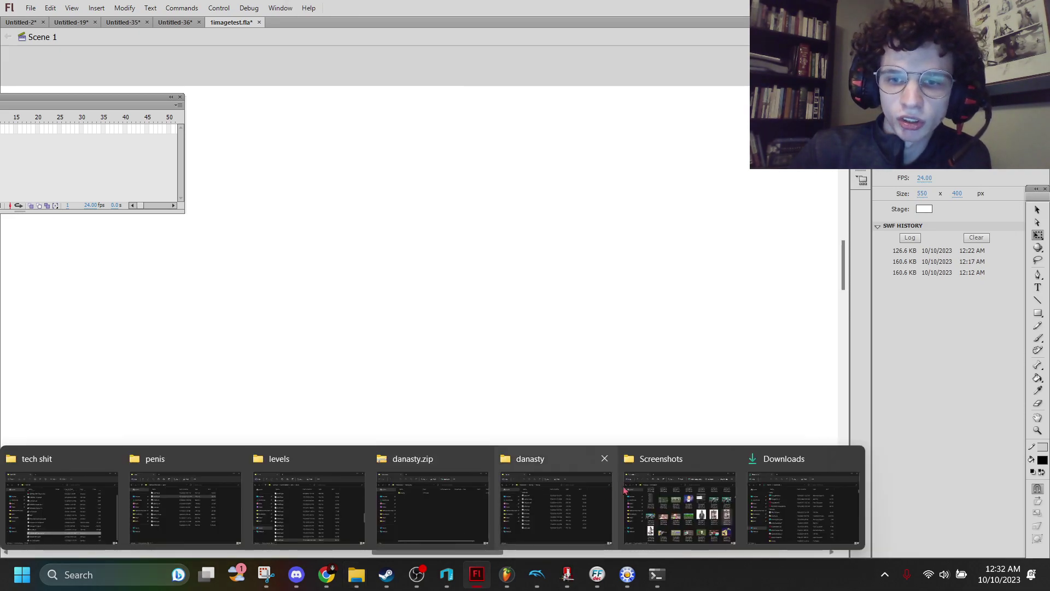
click(556, 510)
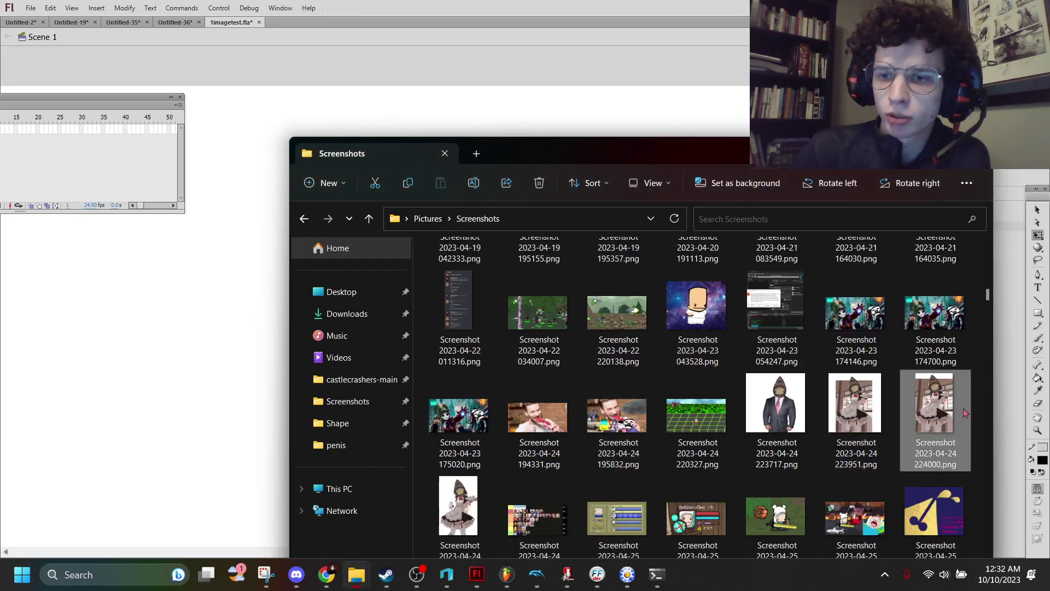
drag(944, 415, 422, 109)
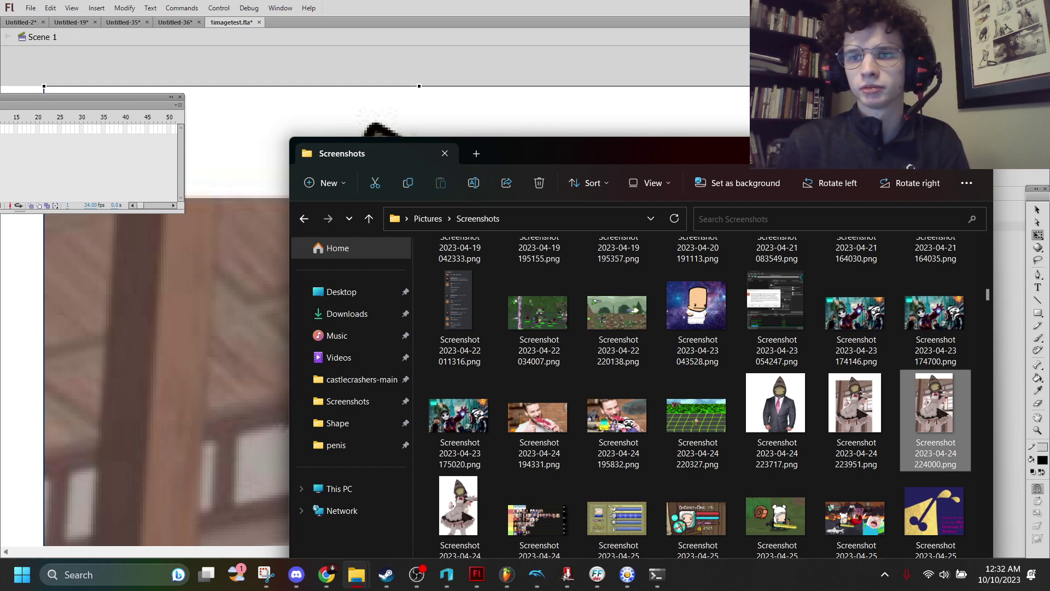
mouse_move(355, 574)
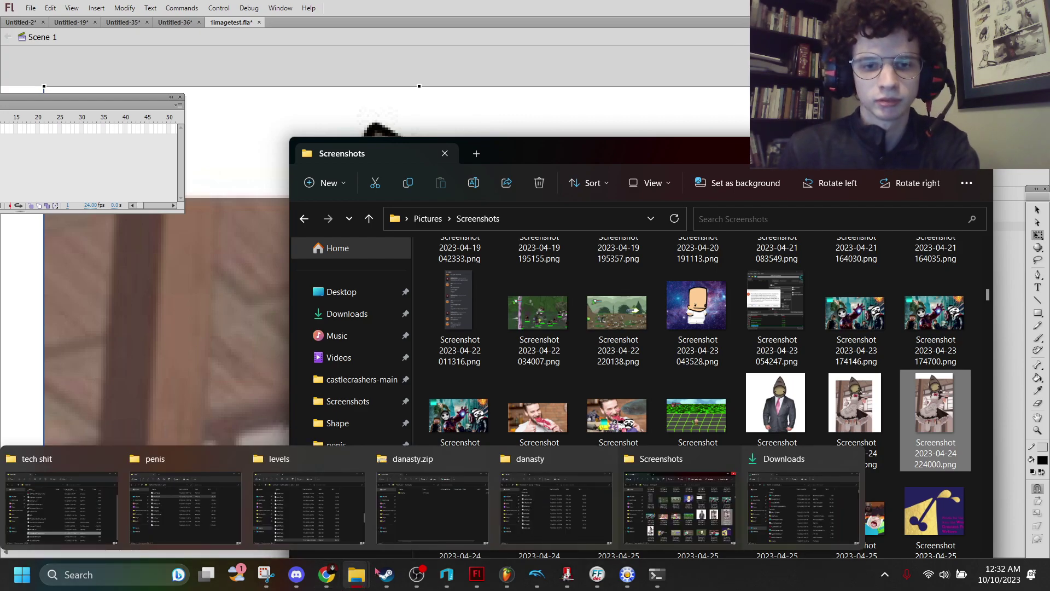
- Keep existing library items, then scale the screenshot down and shift it up and right
click(735, 458)
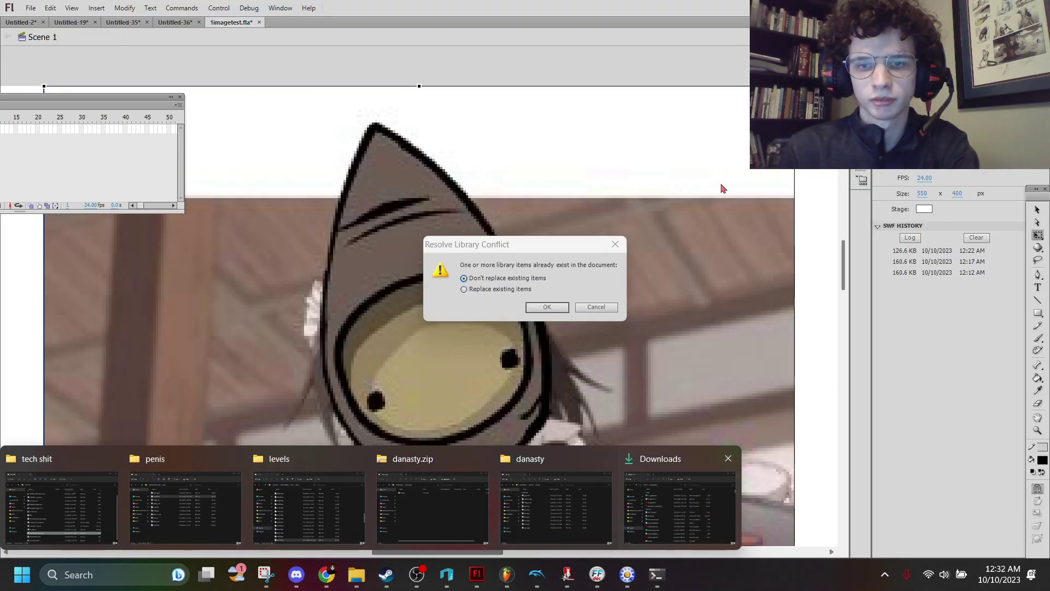
click(548, 307)
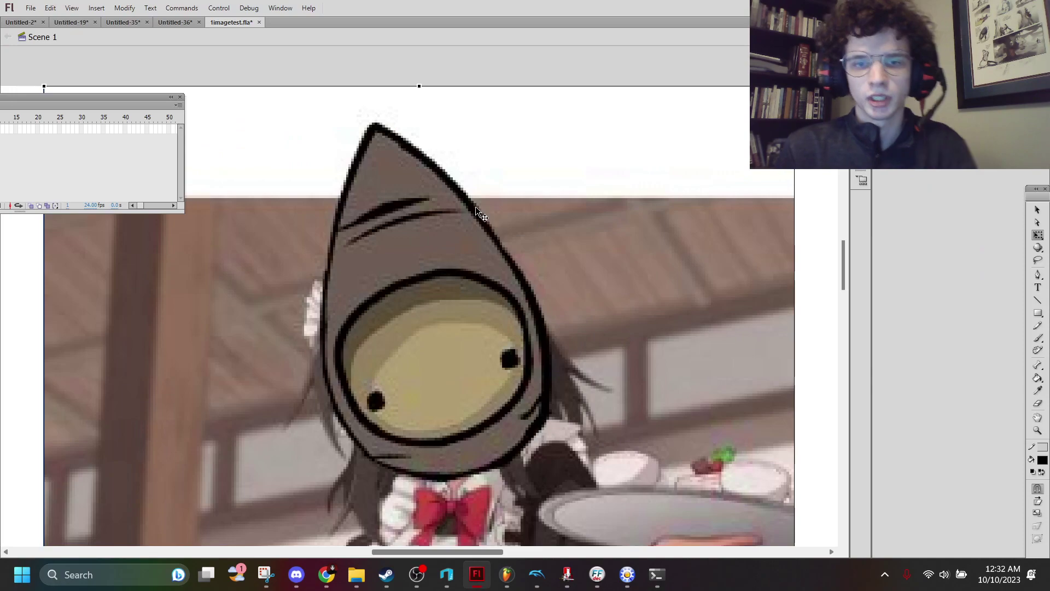
key(ctrl+minus)
scroll(450, 263, up, 2)
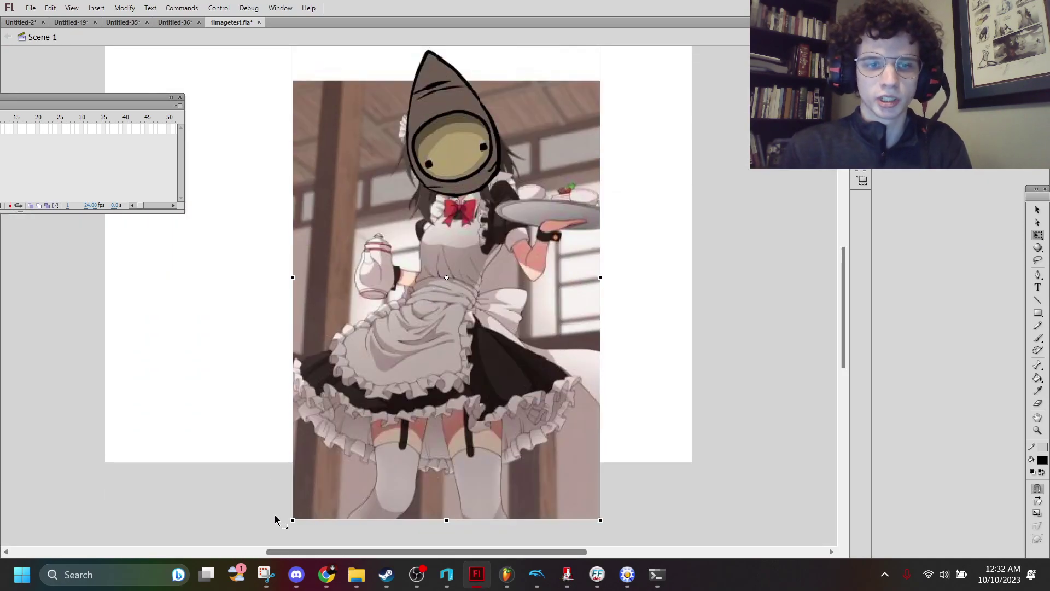
drag(295, 515, 397, 339)
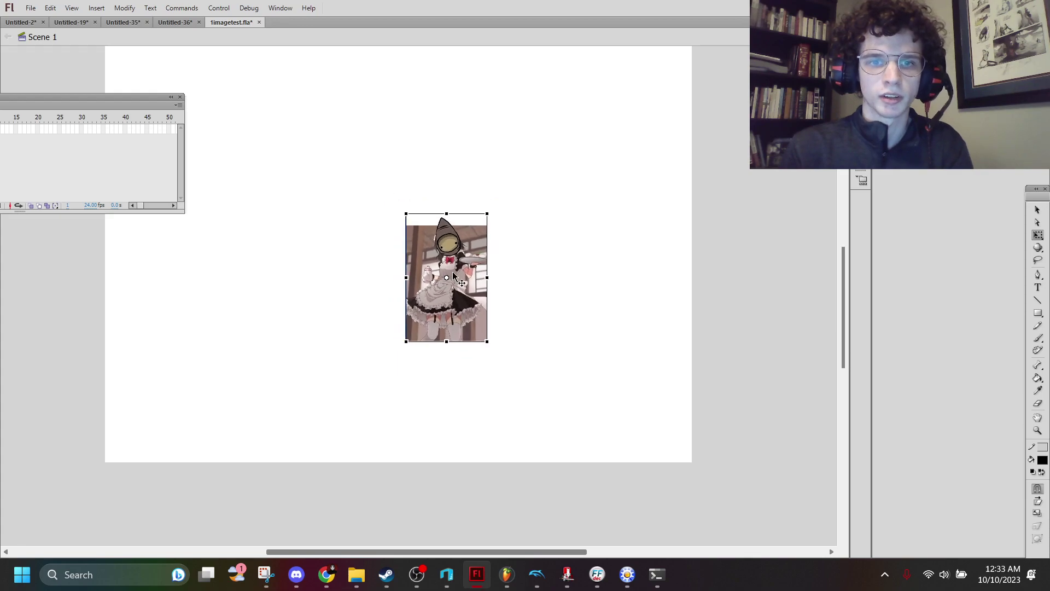
scroll(338, 247, up, 2)
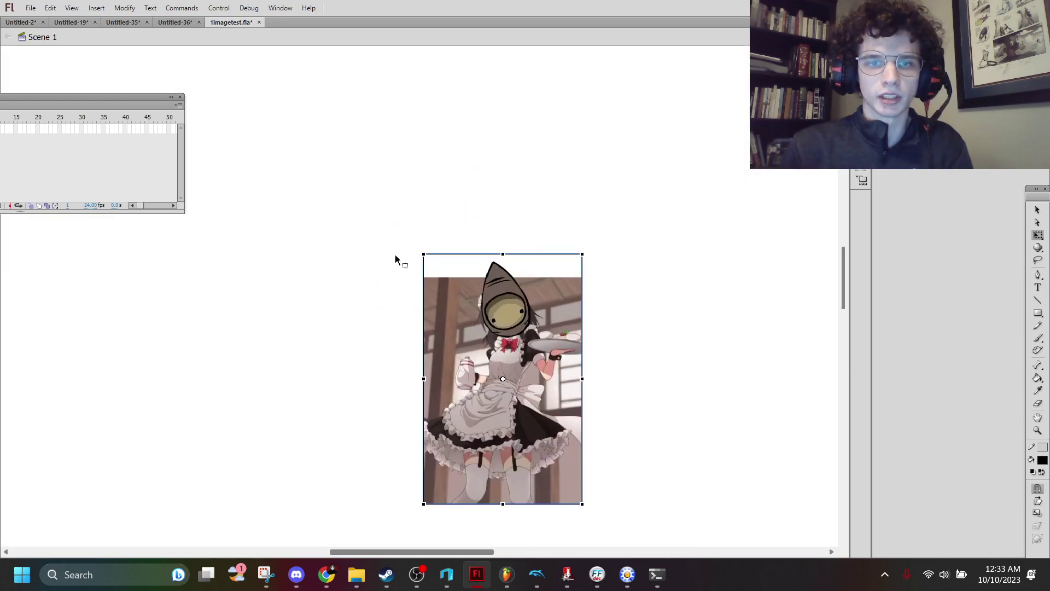
drag(492, 304, 506, 204)
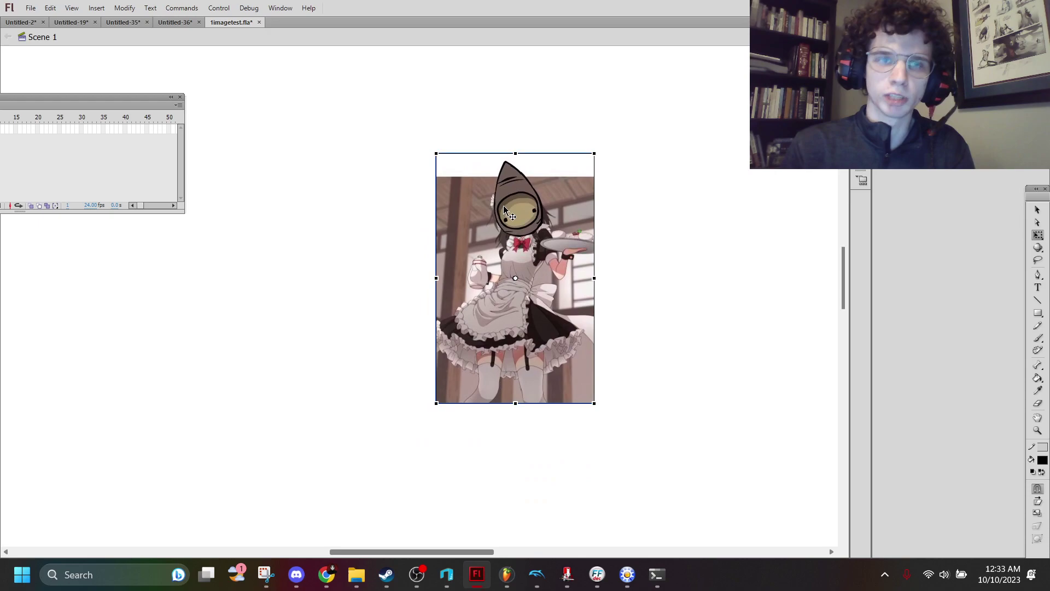
- Trace the screenshot bitmap with color threshold 0 and minimum area 20
click(126, 8)
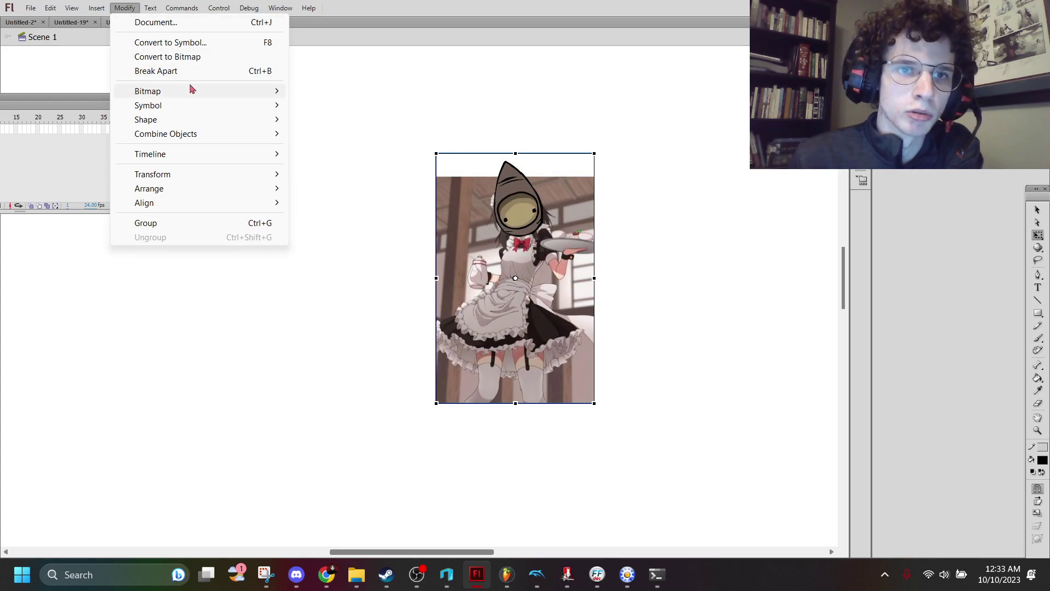
mouse_move(148, 91)
click(335, 106)
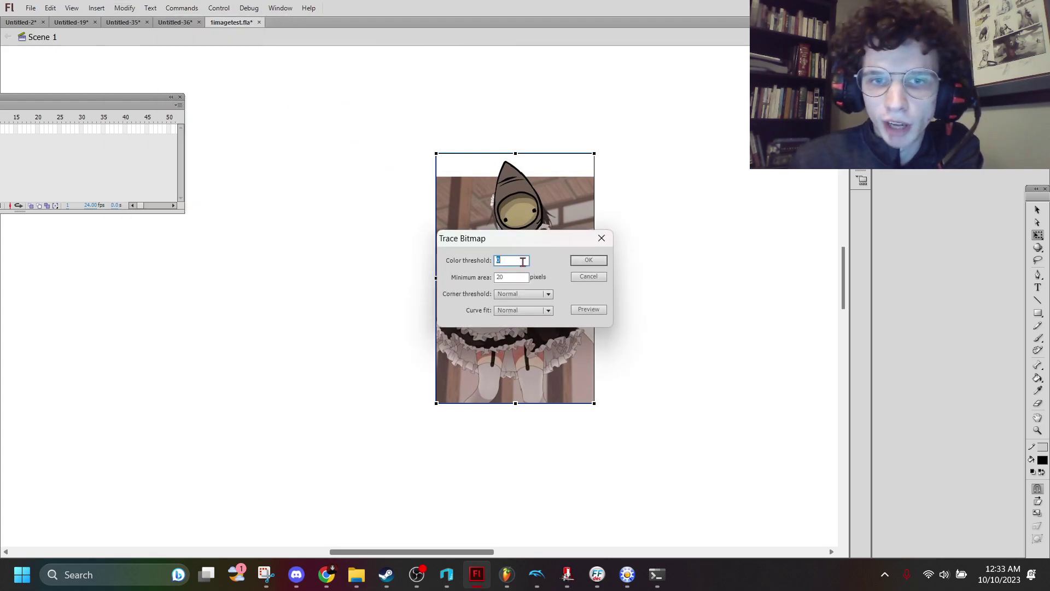
text(0)
drag(515, 260, 492, 260)
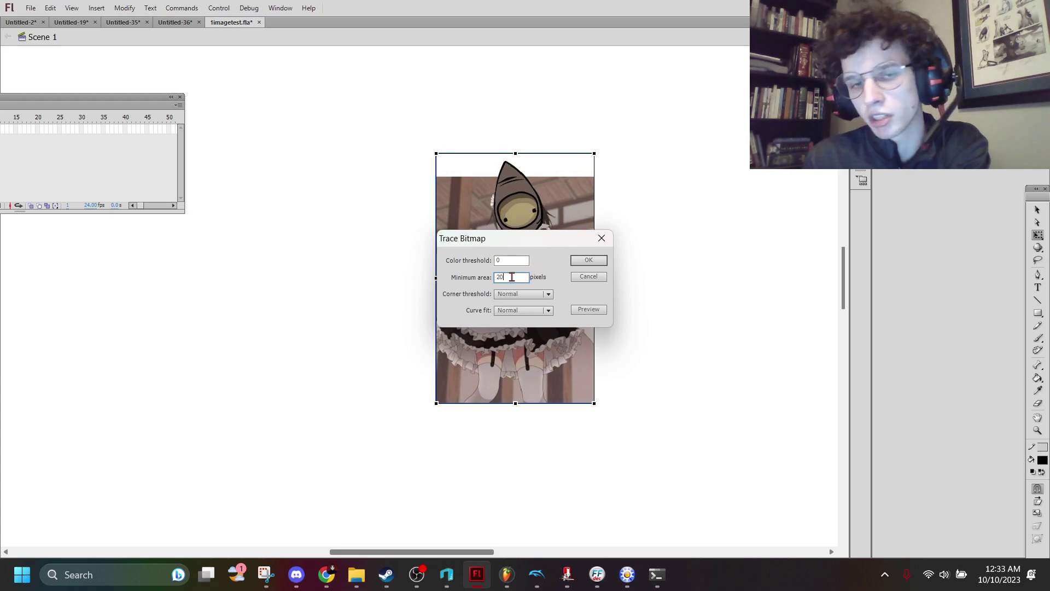
click(588, 260)
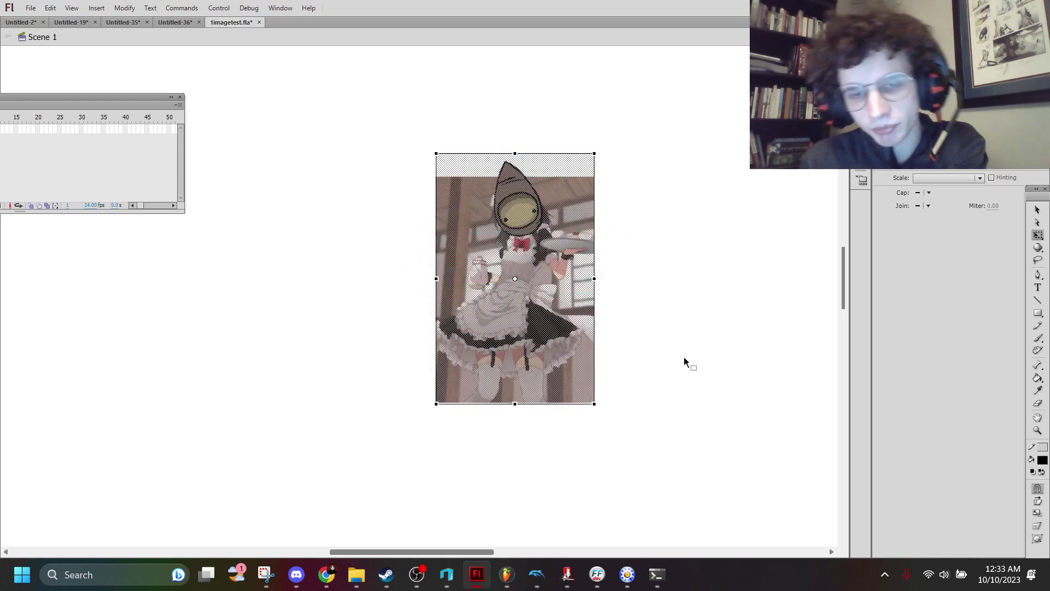
- Save the traced document over 1imagetest.fla and publish it as a SWF
click(653, 331)
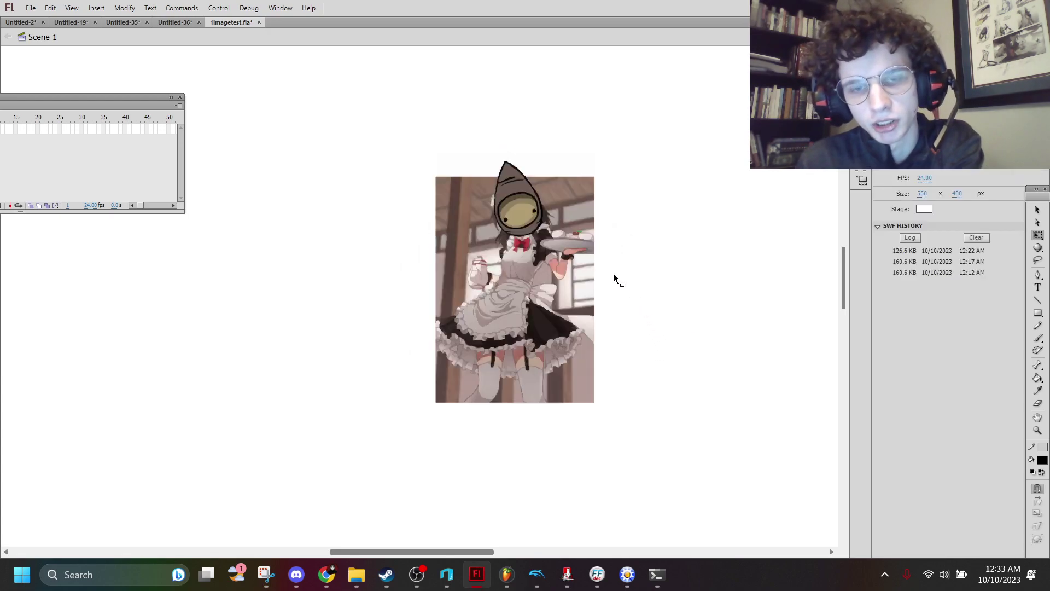
key(ctrl+shift+w)
key(ctrl+shift+w)
key(ctrl+shift+w)
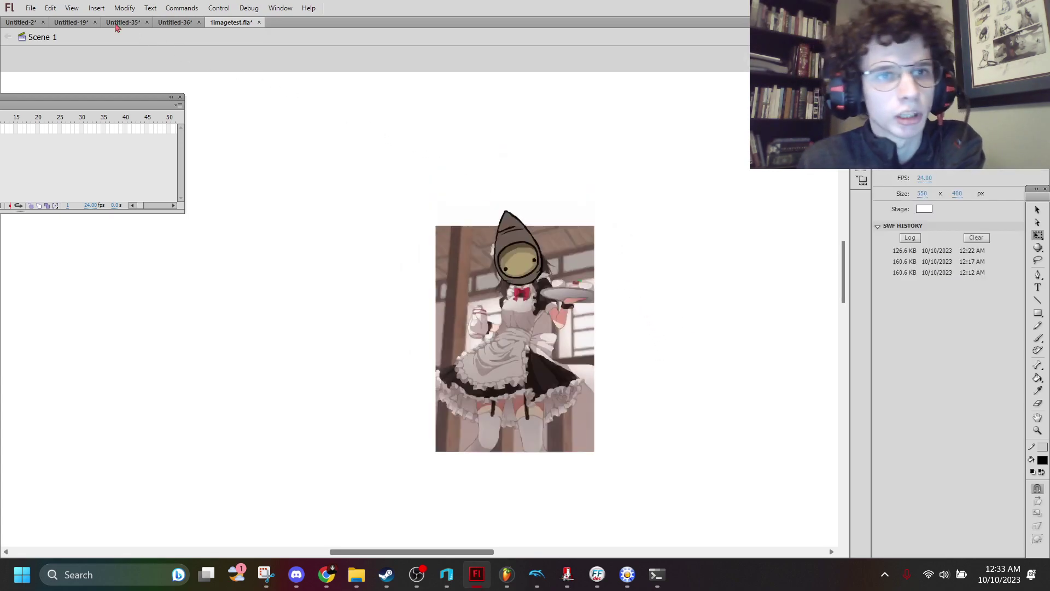
click(28, 9)
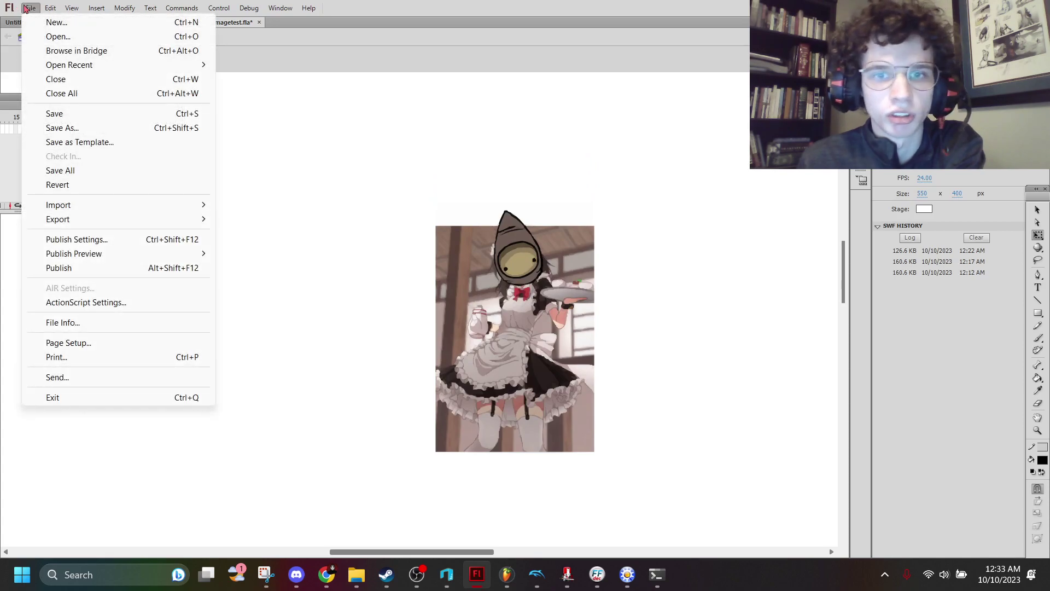
click(79, 128)
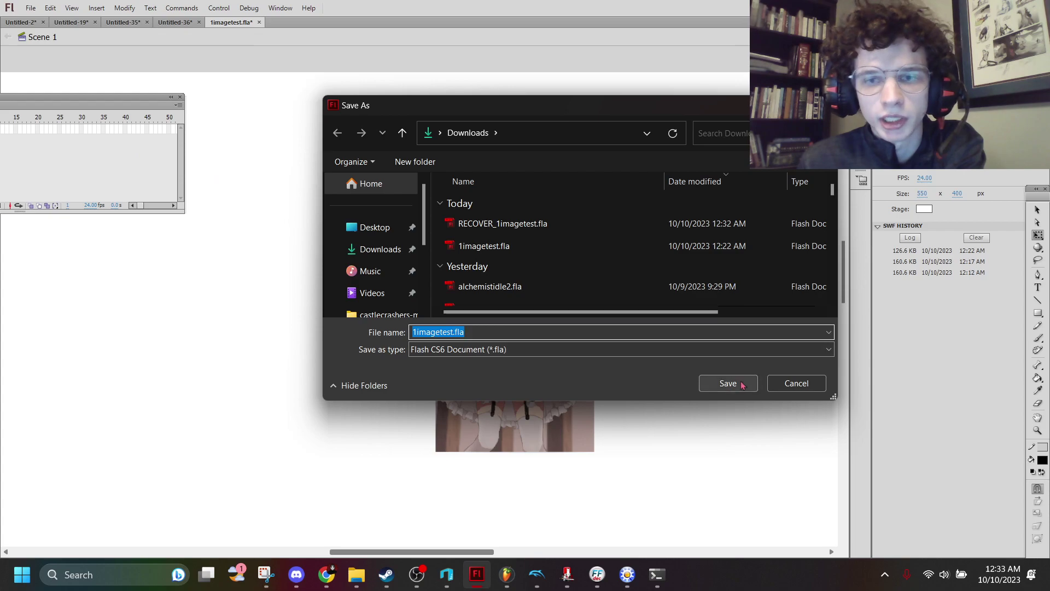
click(728, 383)
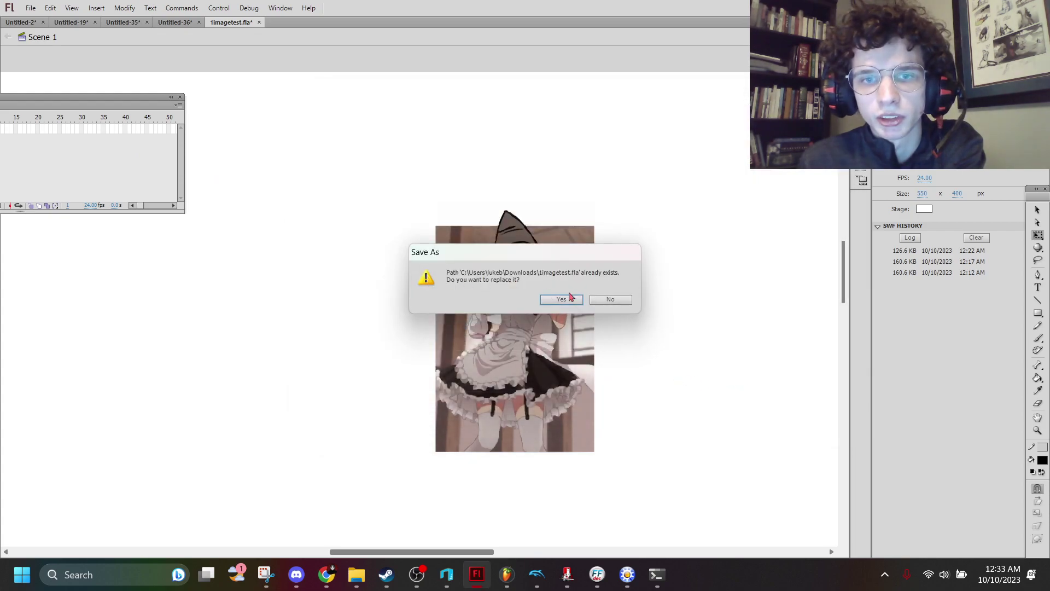
click(567, 301)
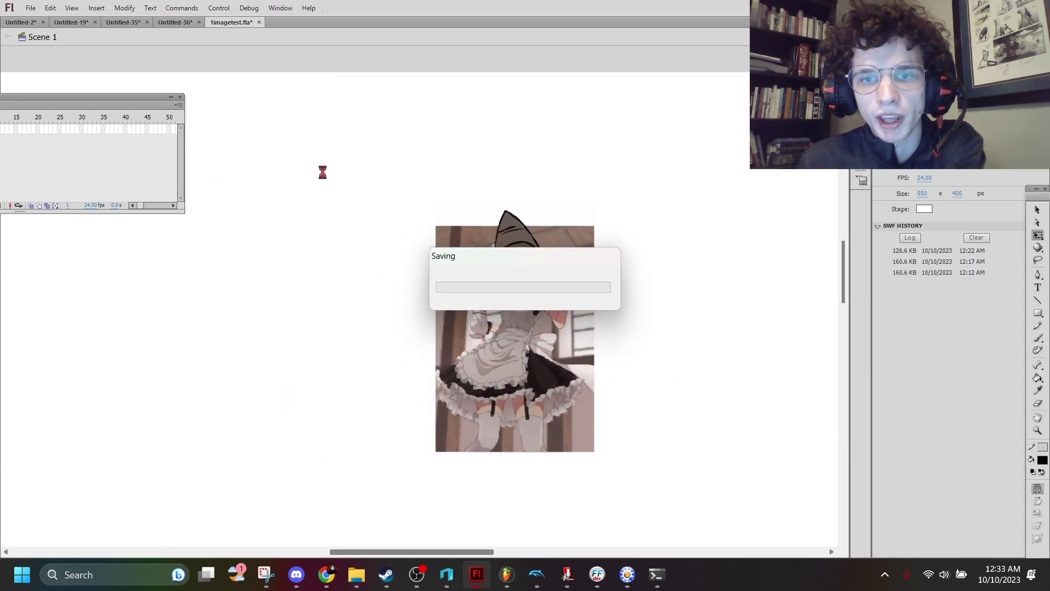
click(32, 7)
click(59, 267)
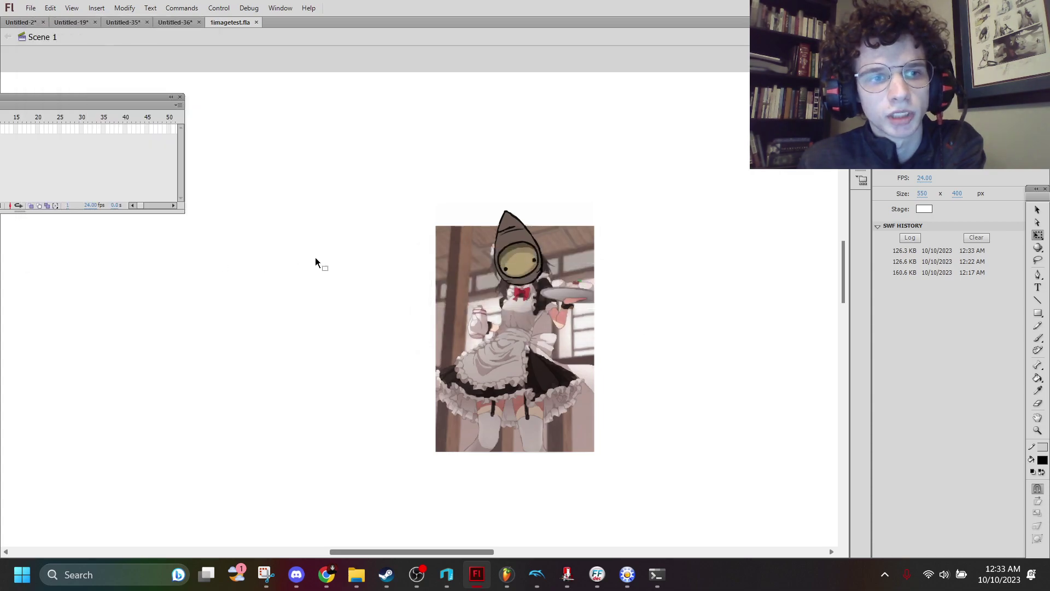
- Open 1imagetest.swf from the Downloads folder in the decompiler
click(628, 574)
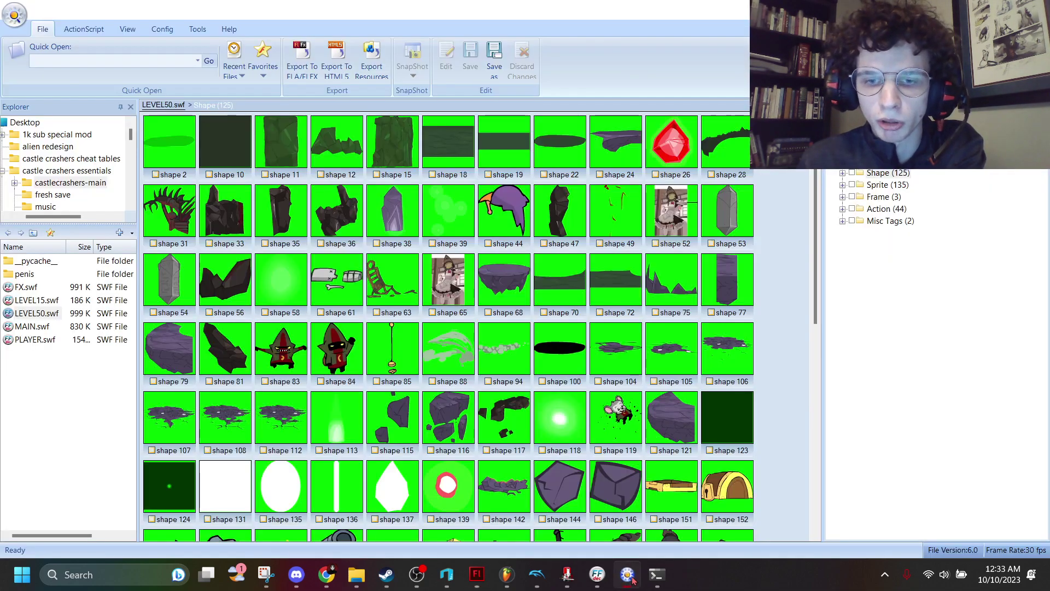
scroll(413, 306, up, 3)
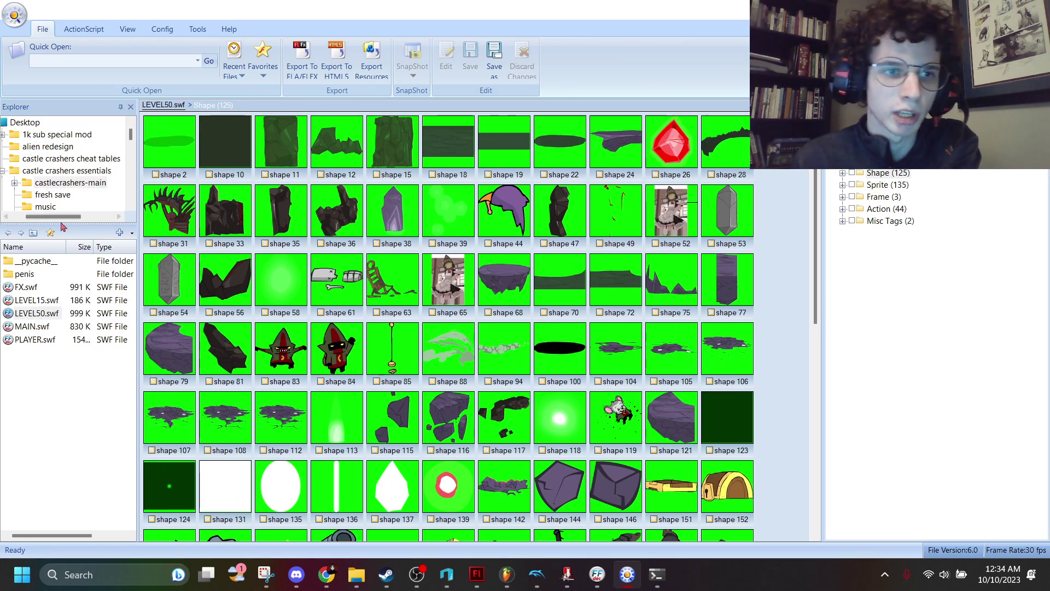
scroll(65, 173, left, 3)
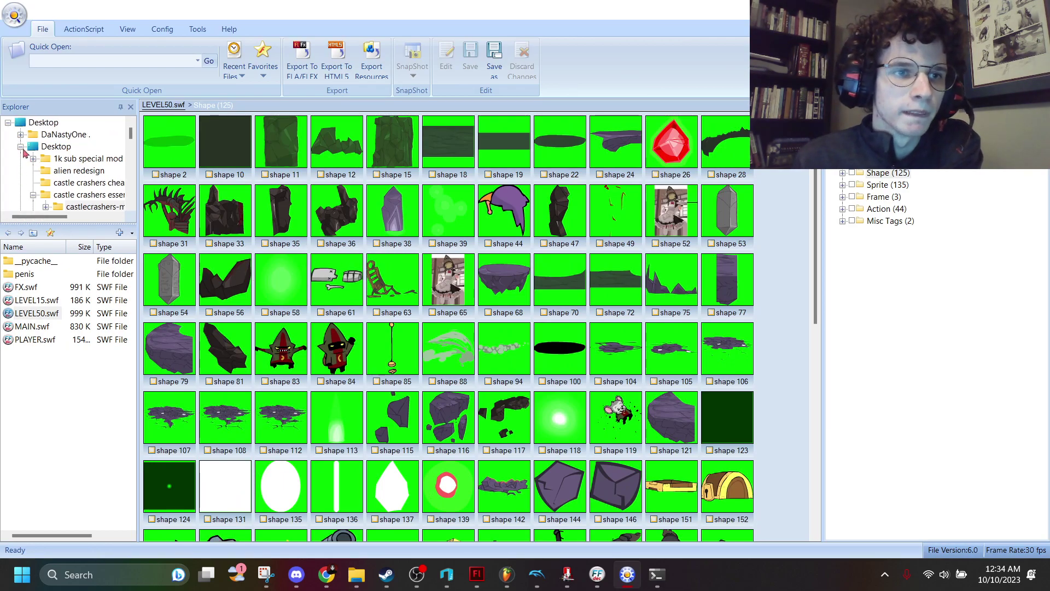
click(23, 146)
click(61, 170)
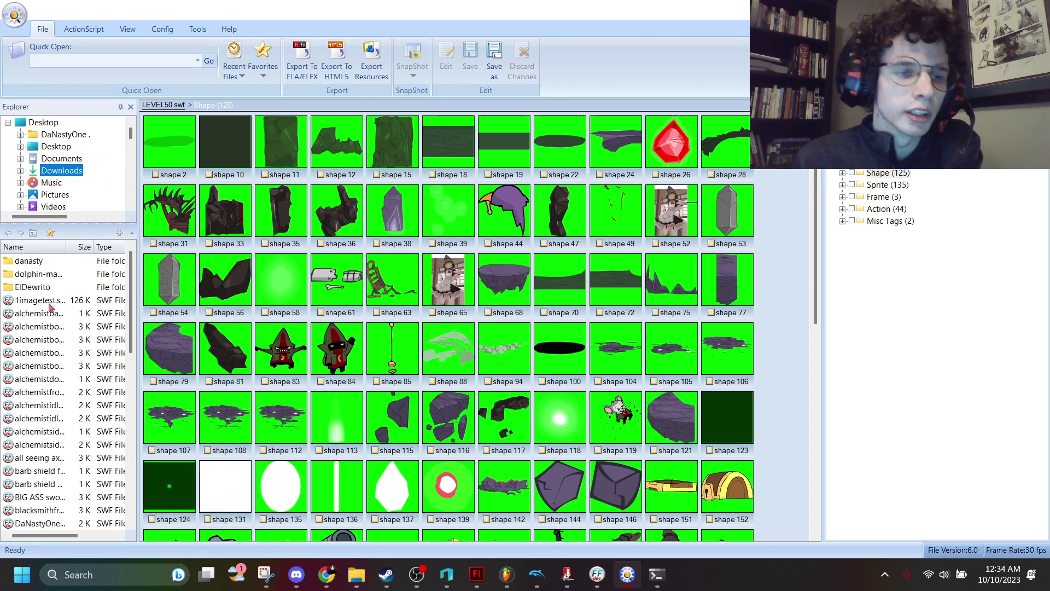
double_click(39, 300)
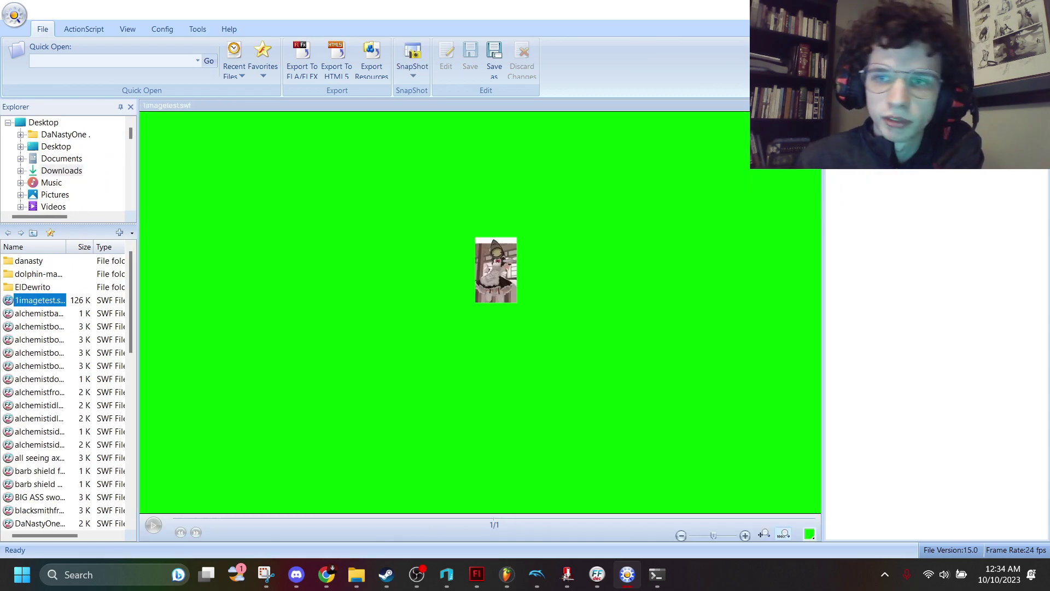
- Export shape 1 as an SWF Easy Shape (*.gls) file
click(844, 174)
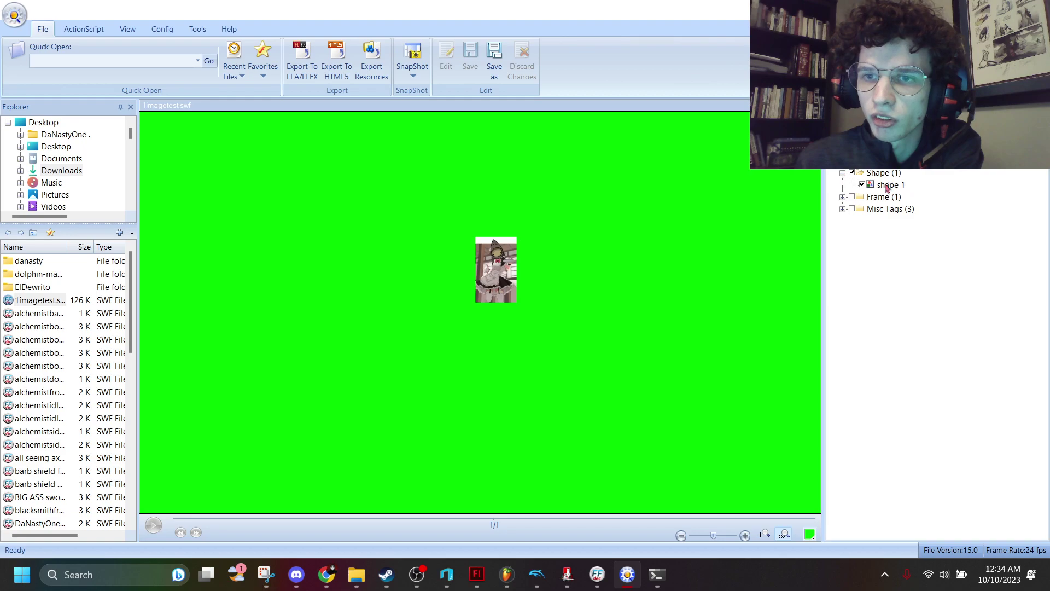
click(890, 184)
right_click(889, 185)
click(938, 231)
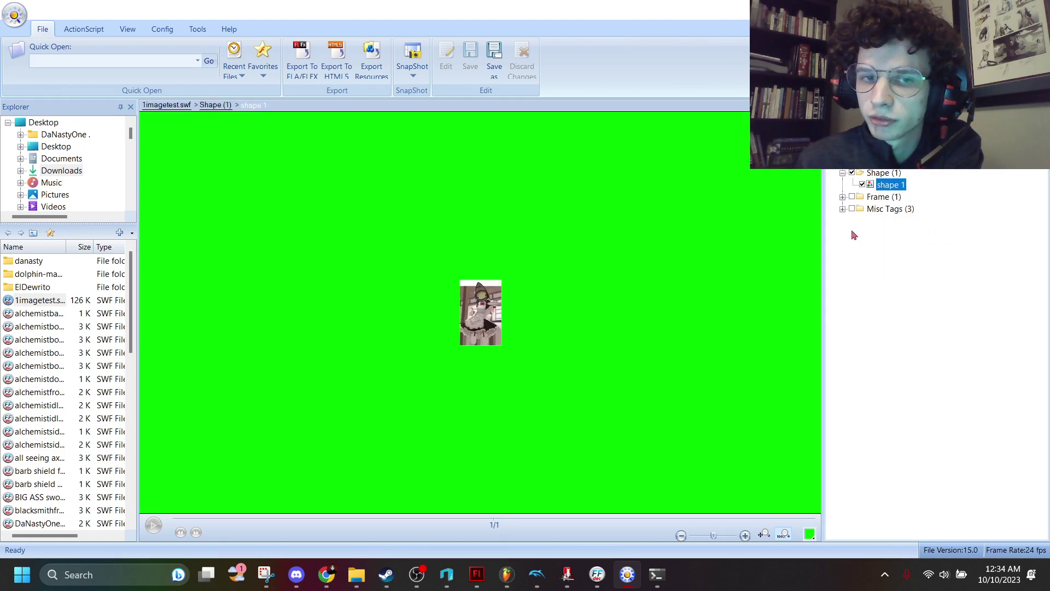
click(450, 240)
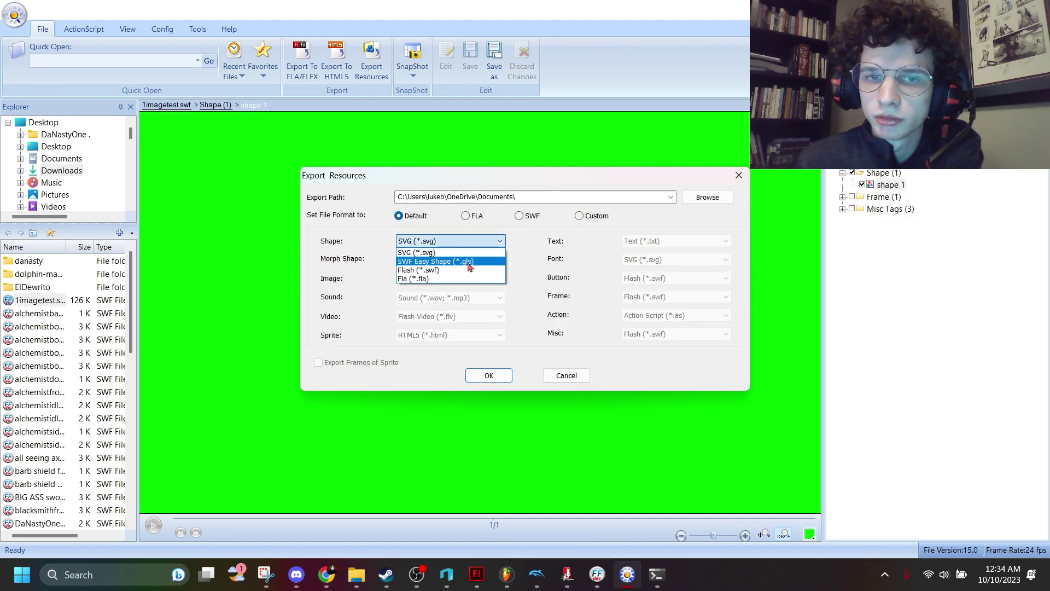
click(434, 261)
click(488, 376)
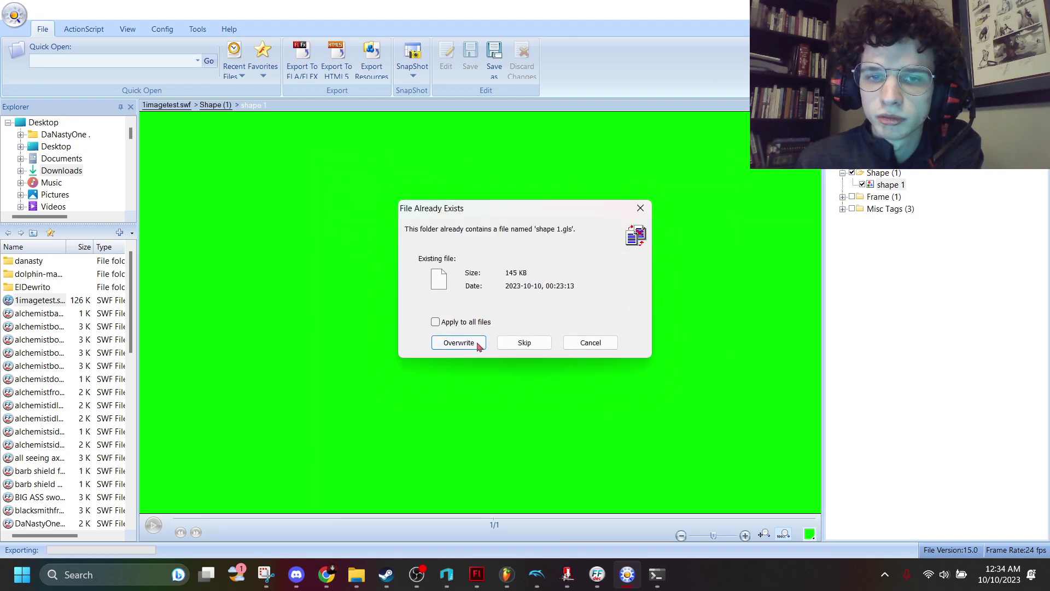
- Overwrite shape 1.gls, then open LEVEL50.swf from Desktop > castle crashers essentials > castlecrashers-main
click(459, 342)
click(665, 250)
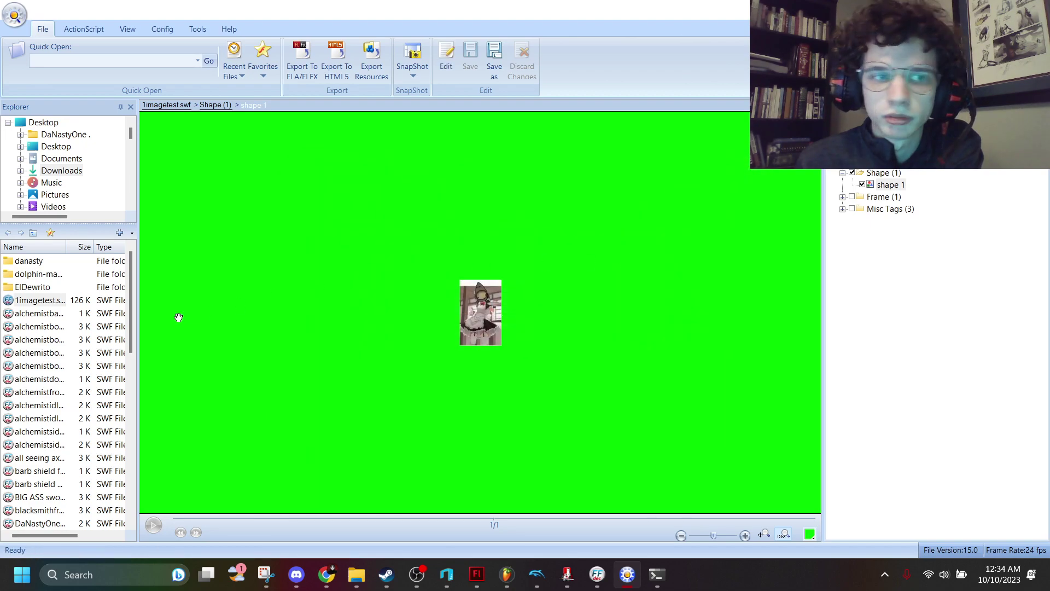
click(56, 147)
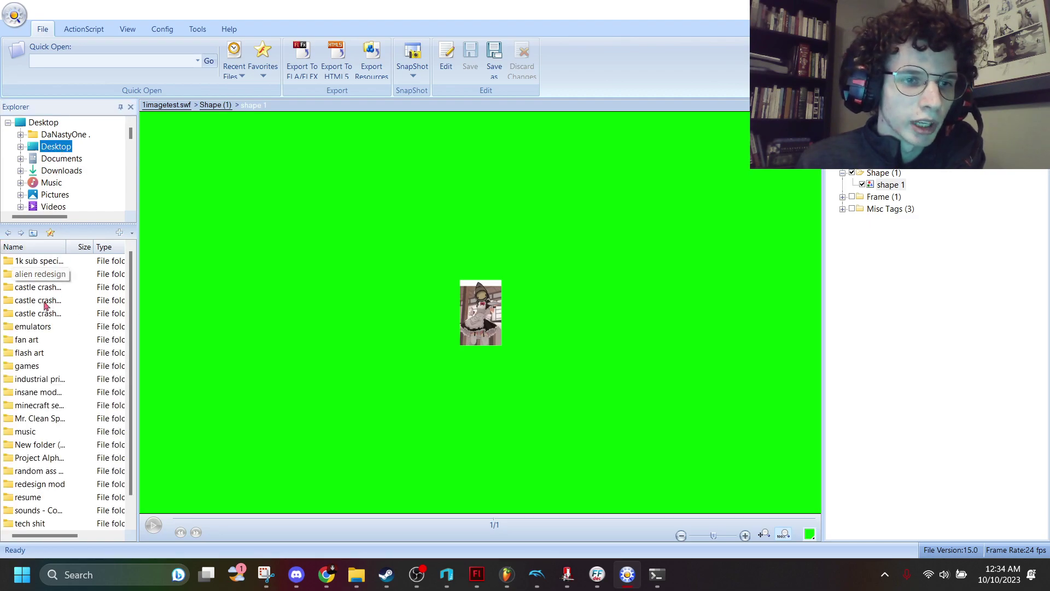
double_click(39, 300)
double_click(38, 259)
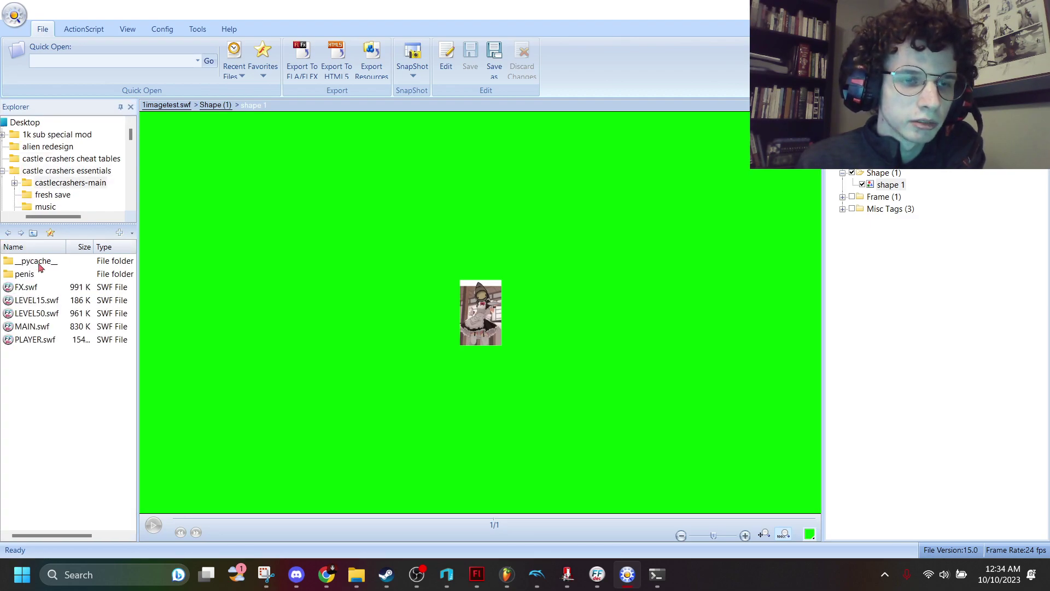
double_click(37, 312)
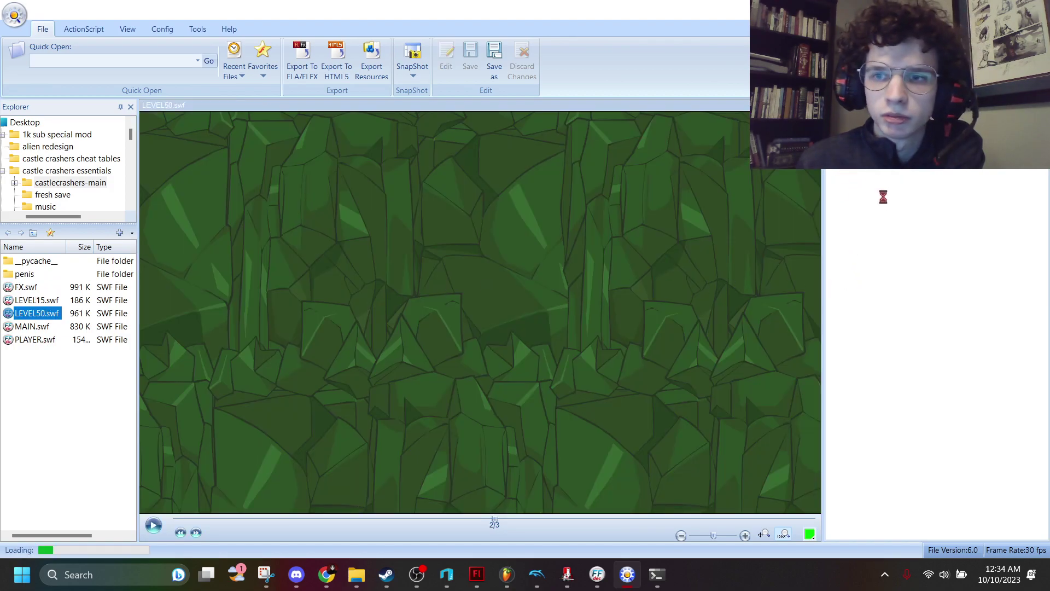
- Open shape 63 in the shape editor and delete all of its broken-chair artwork
click(883, 174)
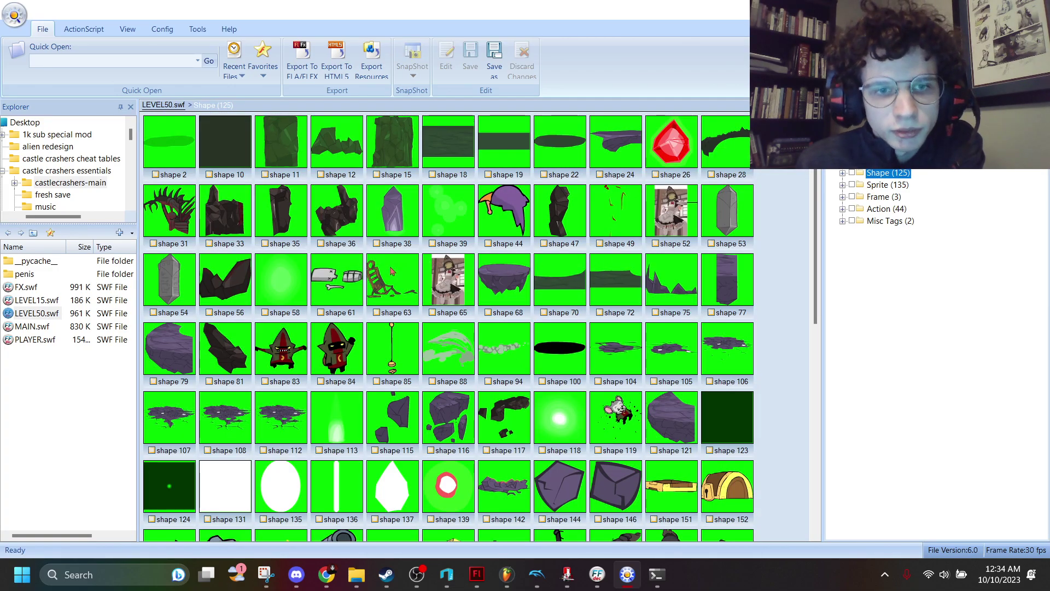
double_click(393, 280)
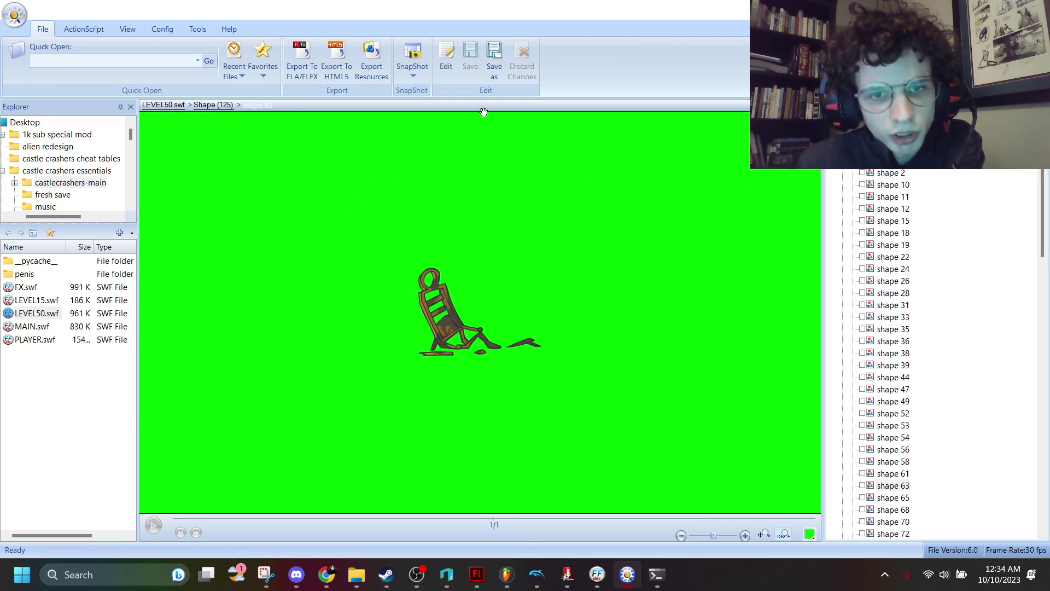
click(447, 58)
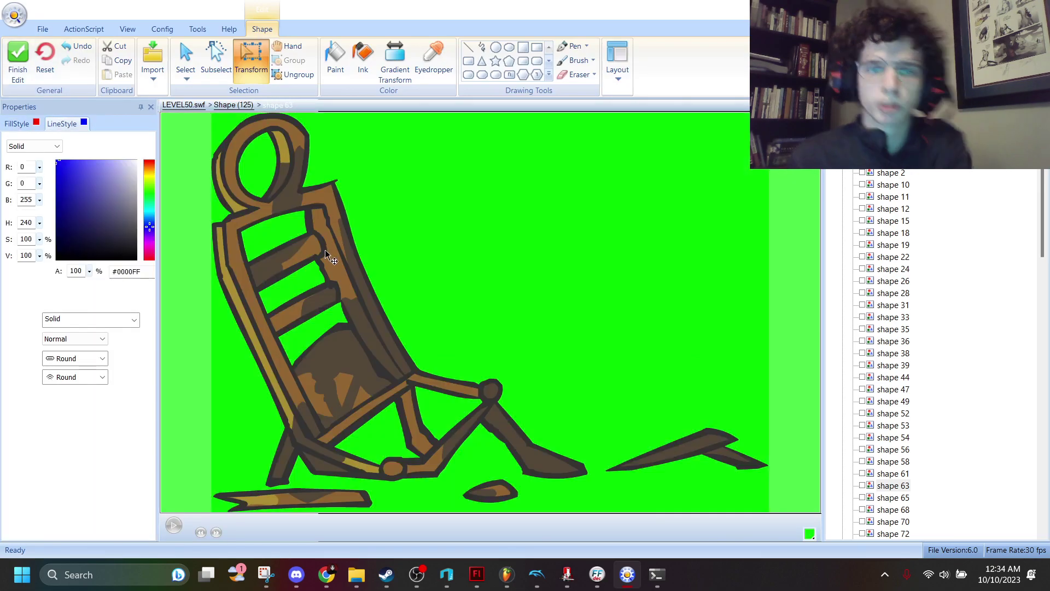
key(ctrl+a)
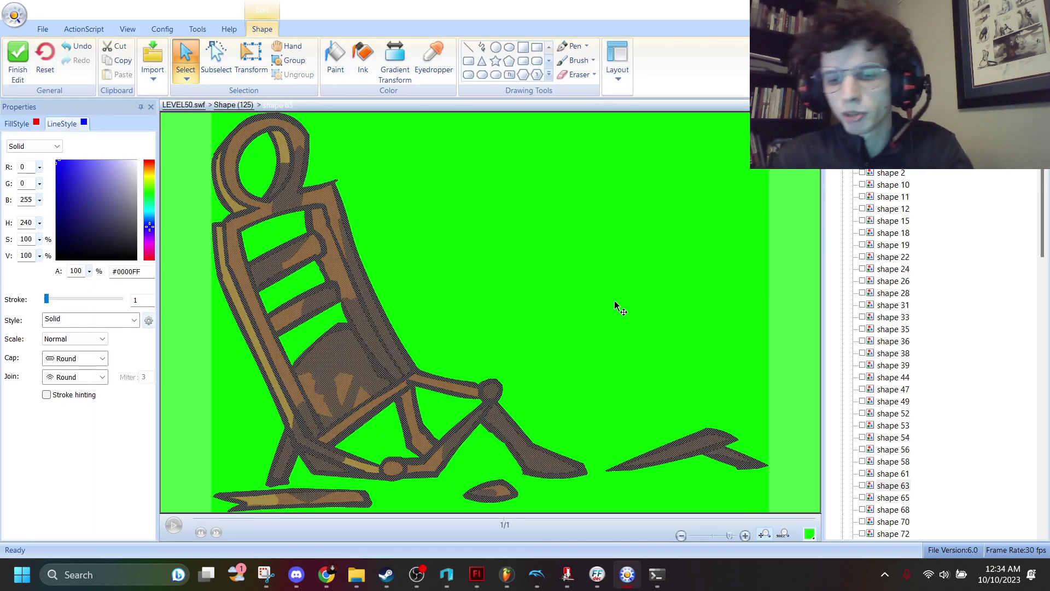
key(Delete)
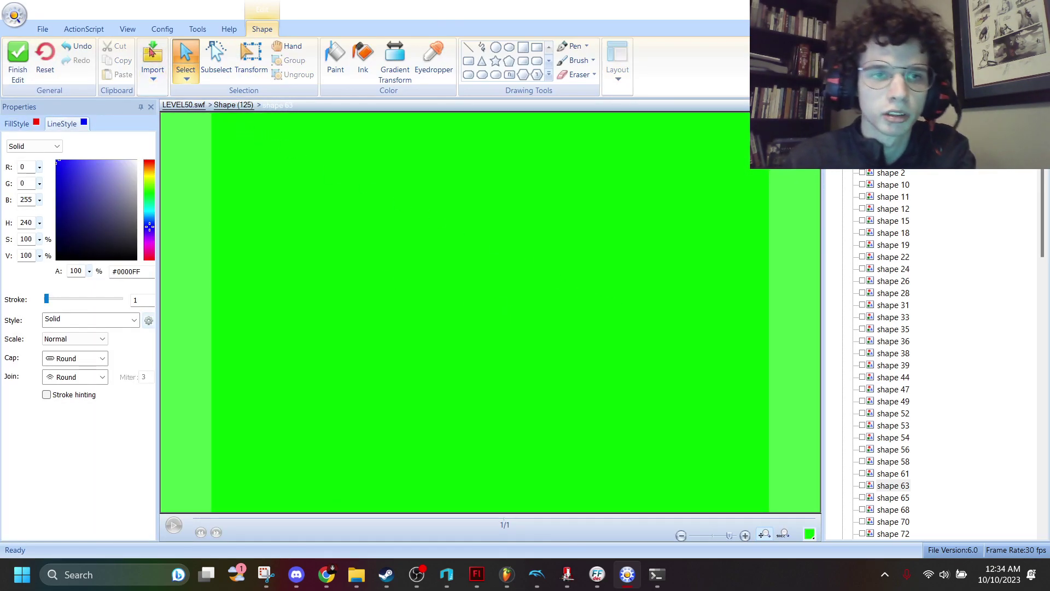
- Import Documents > 1imagetest > Shape > shape 1.gls into shape 63 and select it
click(153, 57)
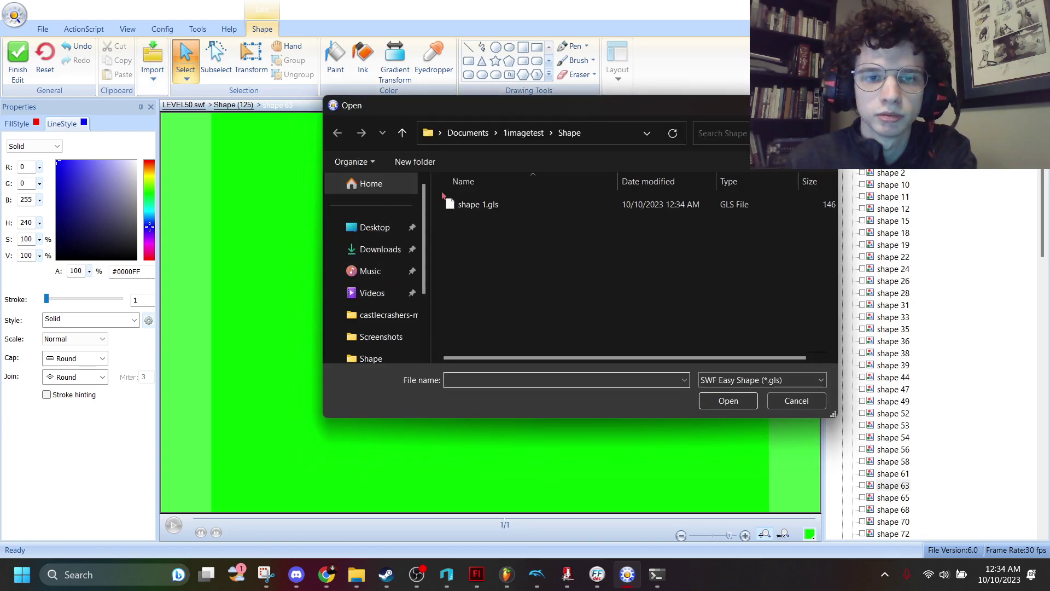
click(468, 133)
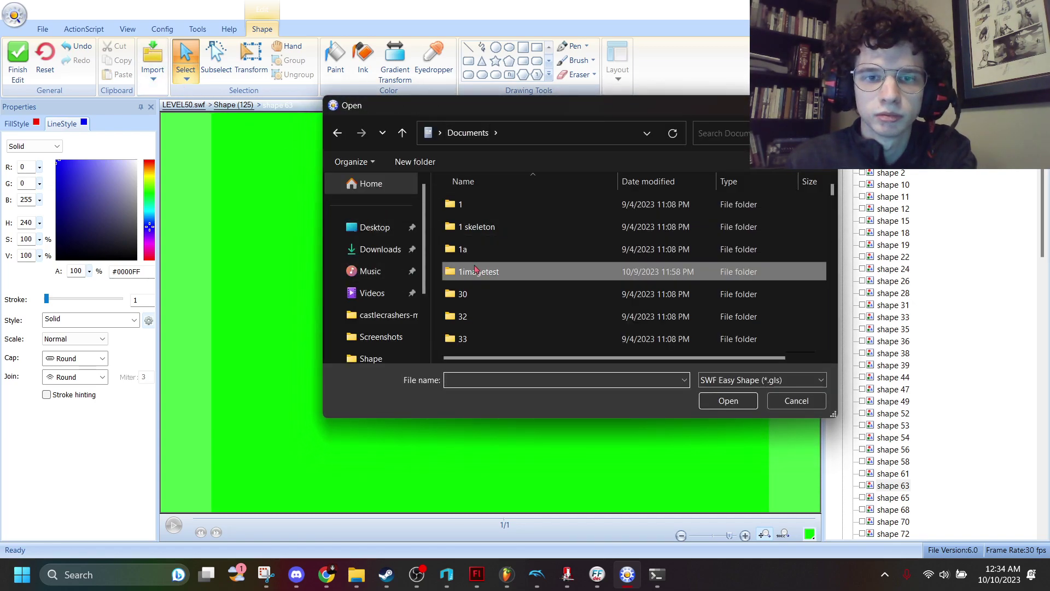
double_click(492, 269)
double_click(470, 205)
click(479, 205)
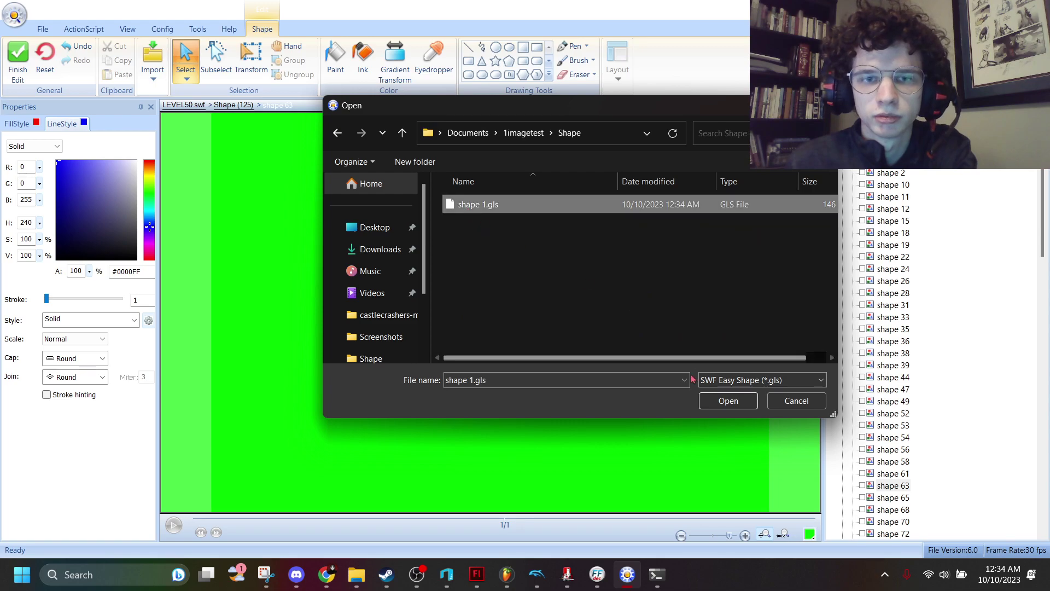
click(729, 401)
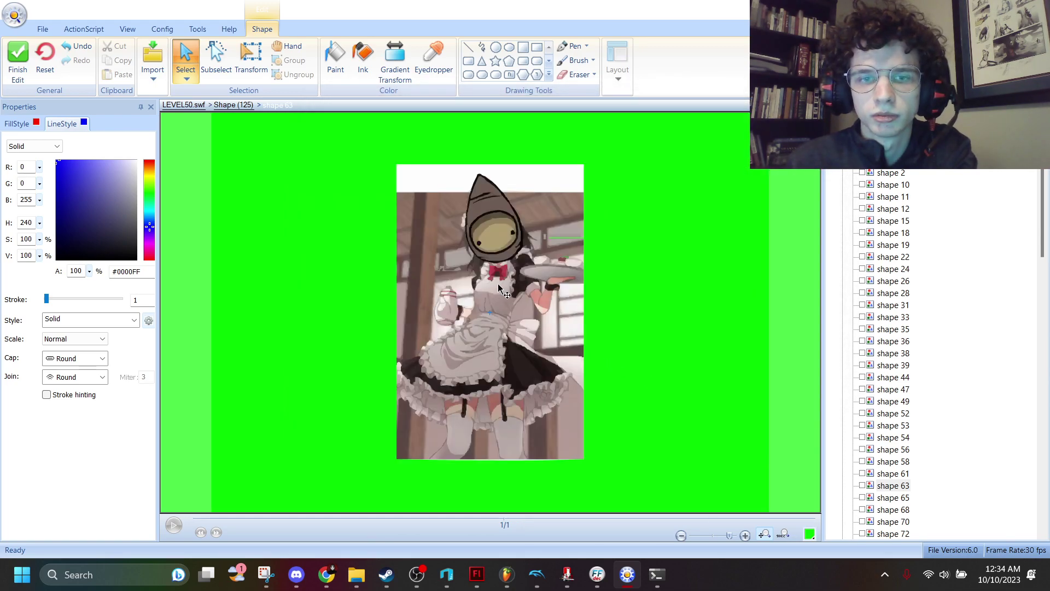
click(502, 289)
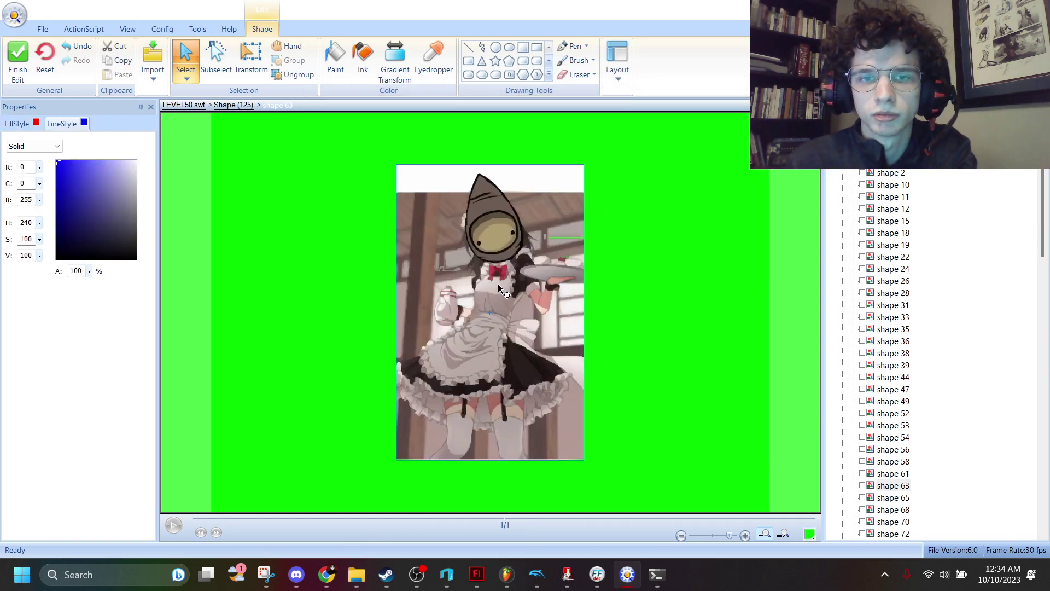
- Scale the maid image up over the green shape, finish editing and save LEVEL50.swf
click(253, 68)
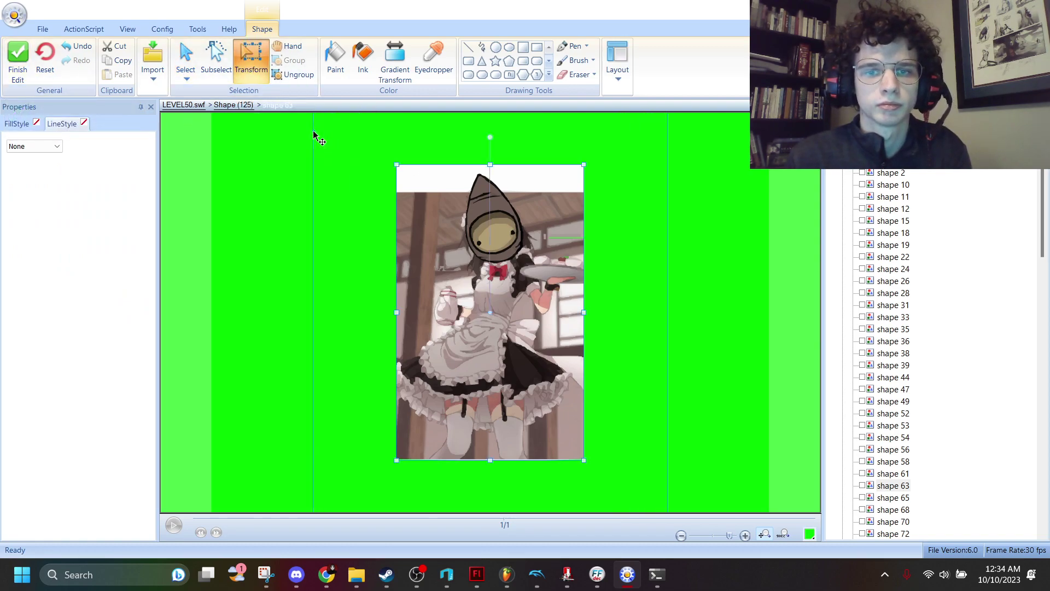
drag(396, 168, 319, 181)
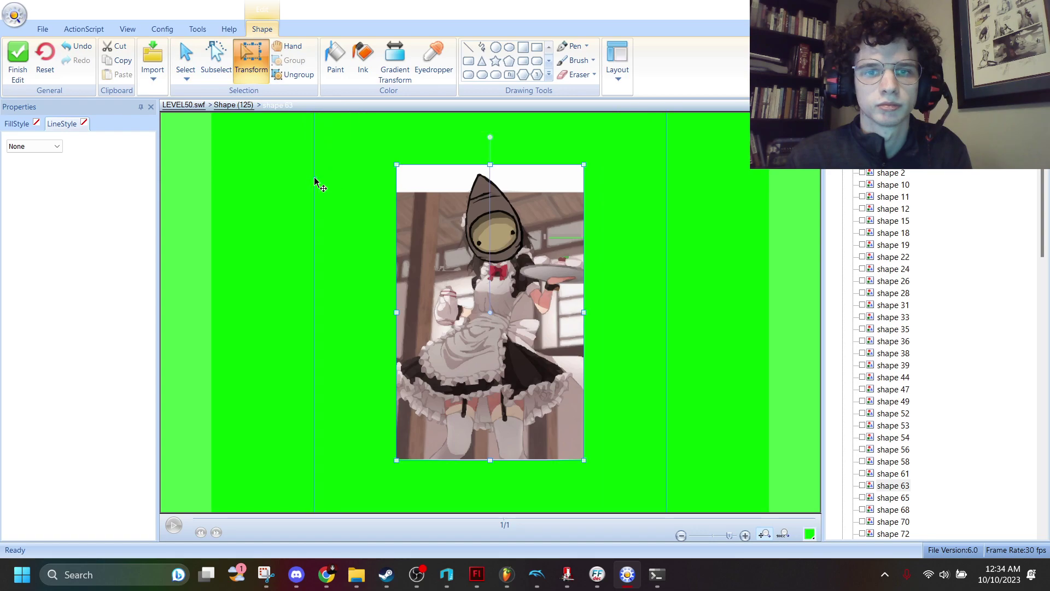
scroll(444, 256, down, 2)
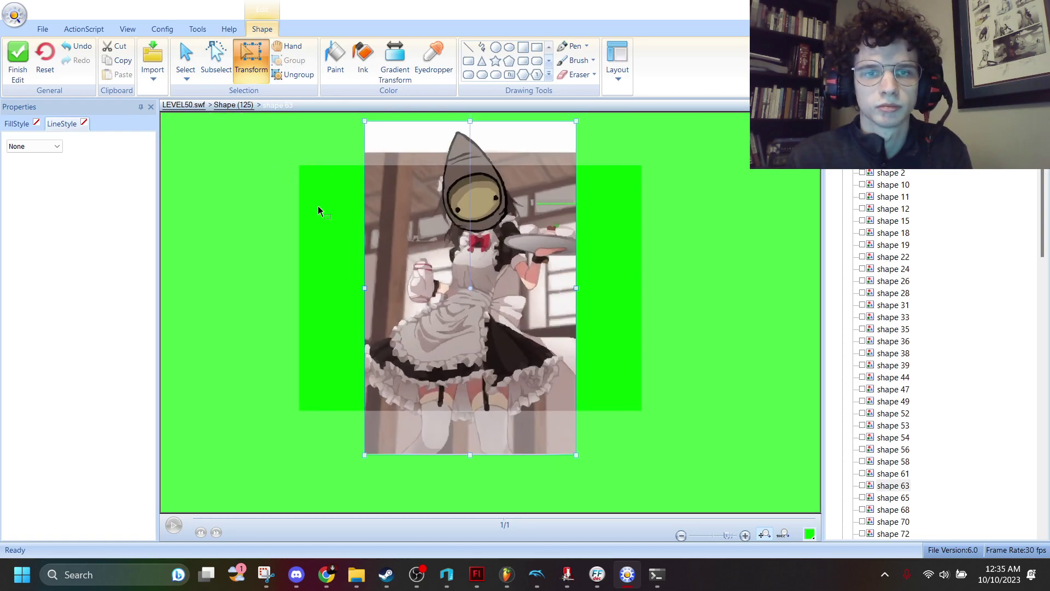
click(42, 29)
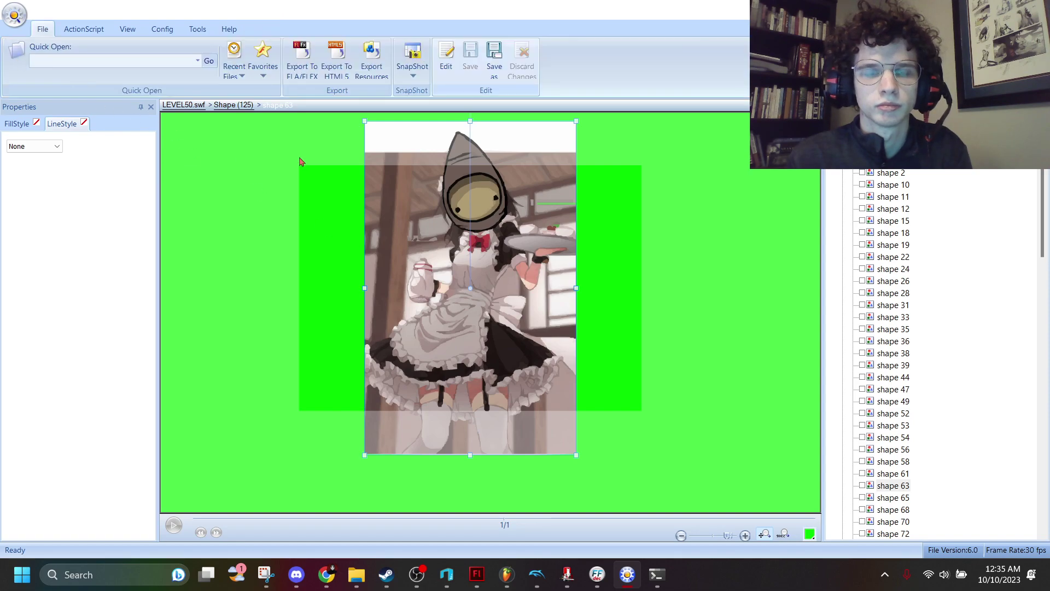
click(446, 57)
click(470, 57)
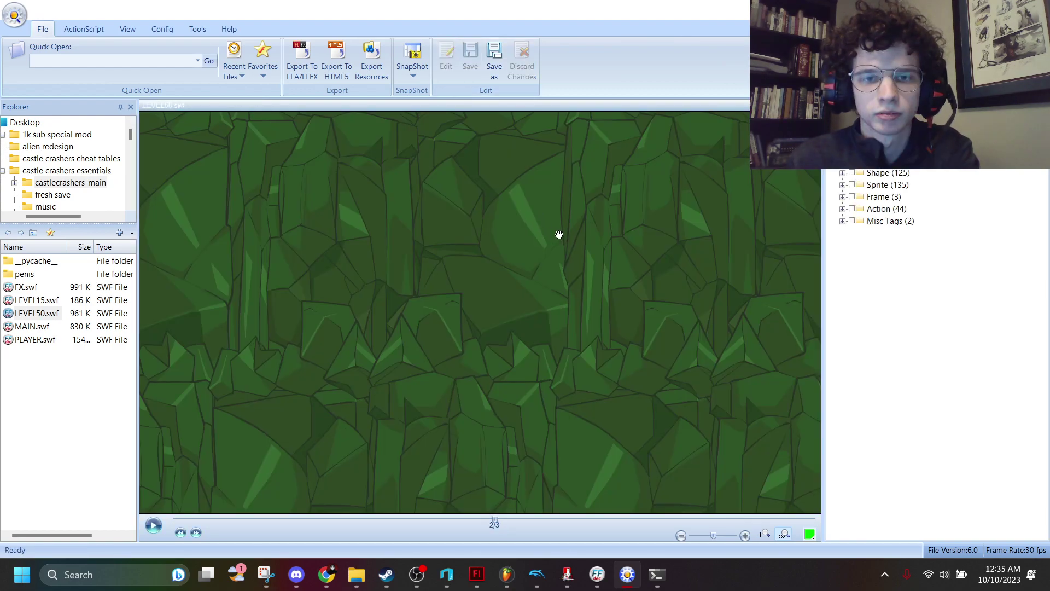
- Rerun the previous level50.swf encrypt command in the command prompt
click(655, 575)
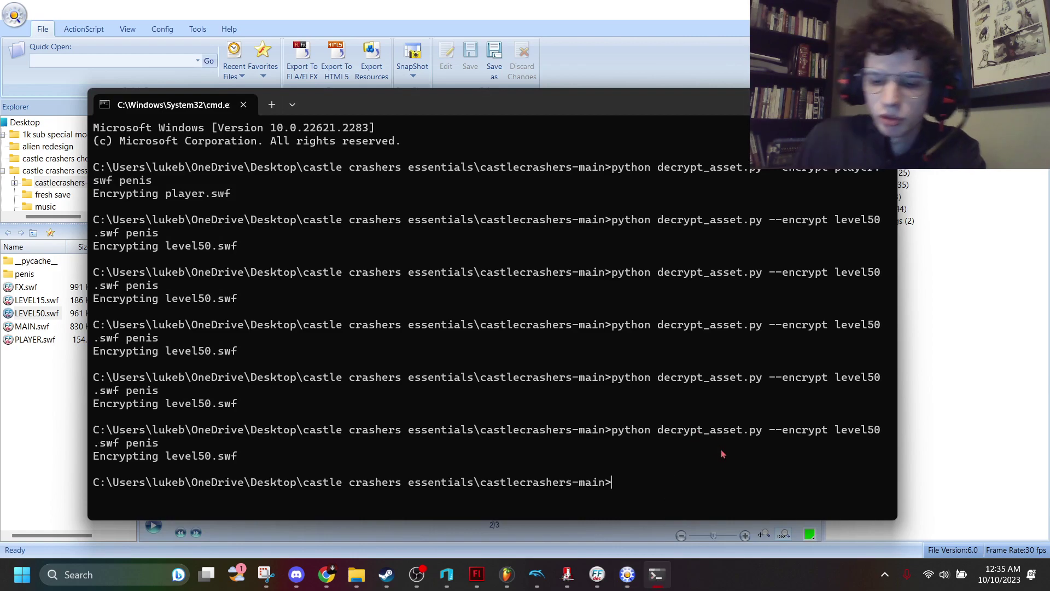
key(Up)
key(Return)
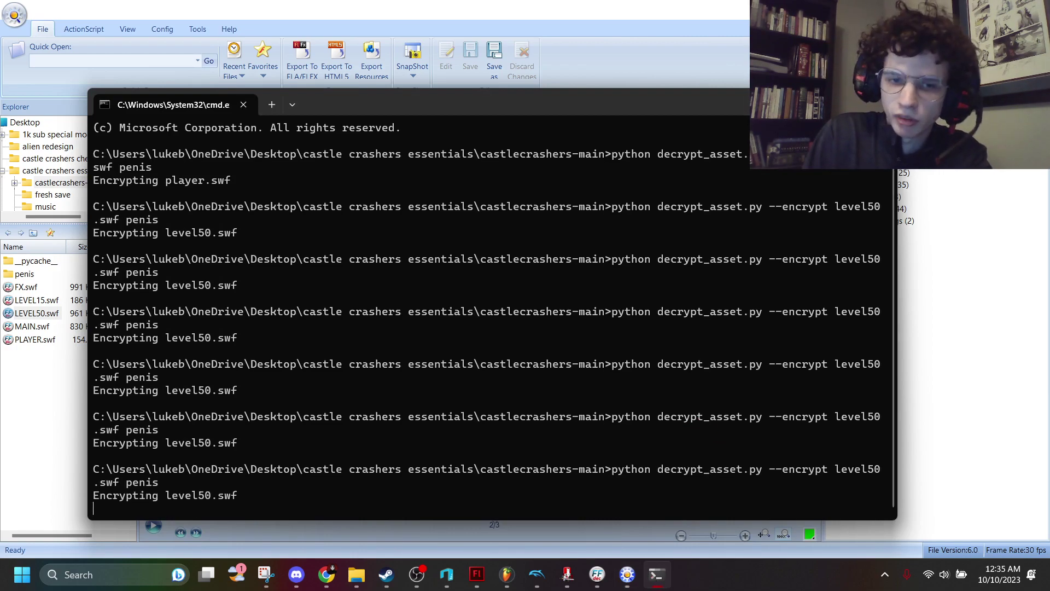
- Copy the newly encrypted level50.pak from the output folder
click(356, 575)
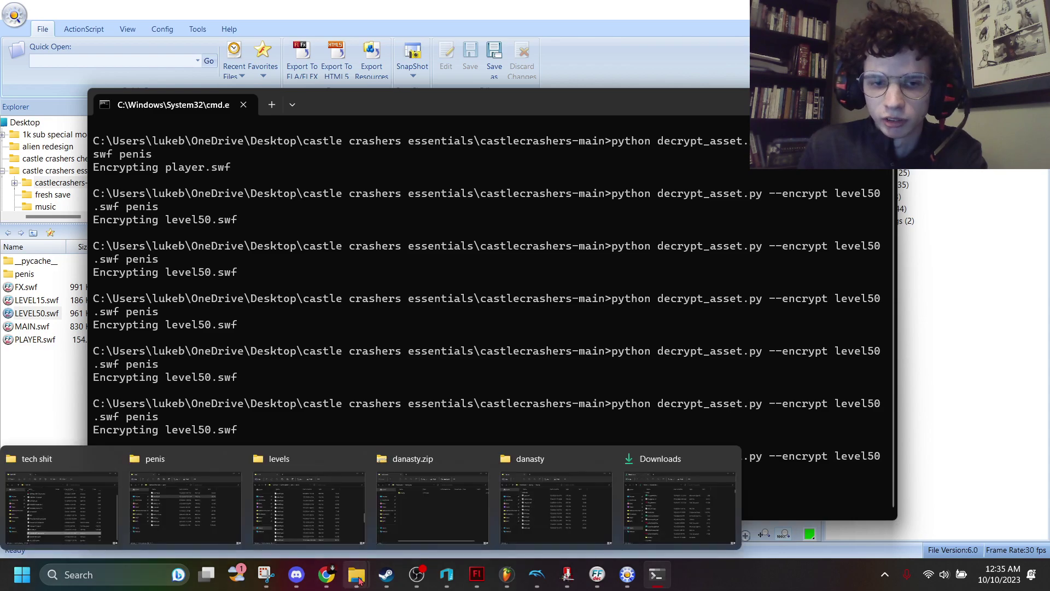
click(184, 497)
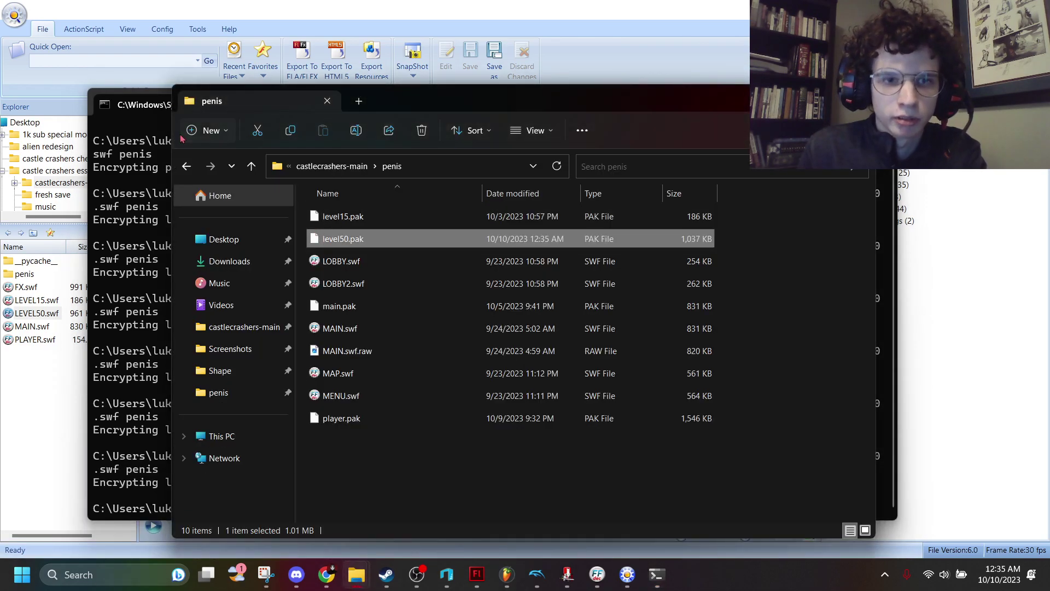
click(187, 166)
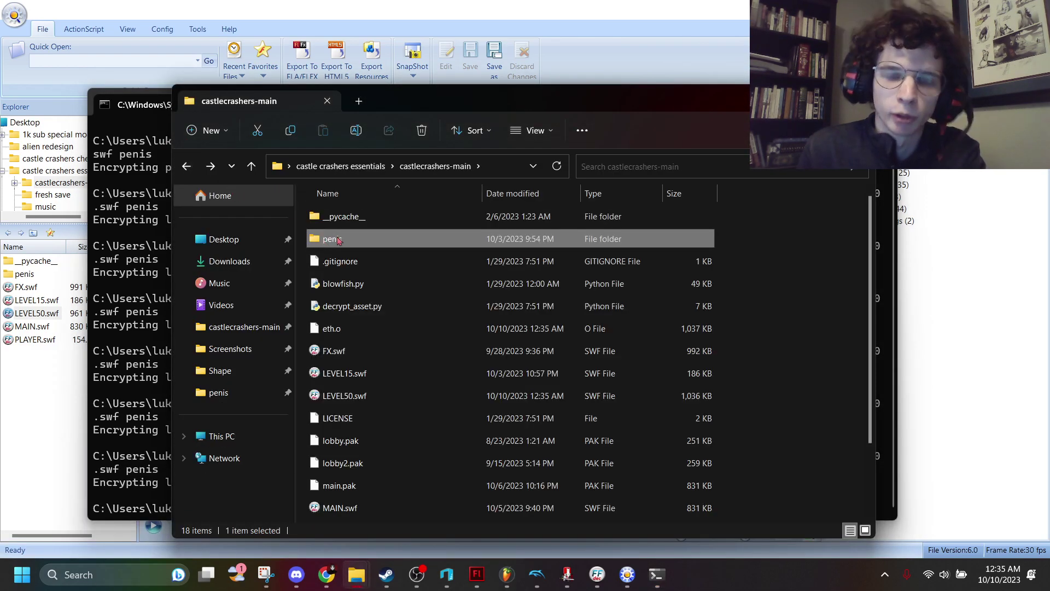
double_click(335, 238)
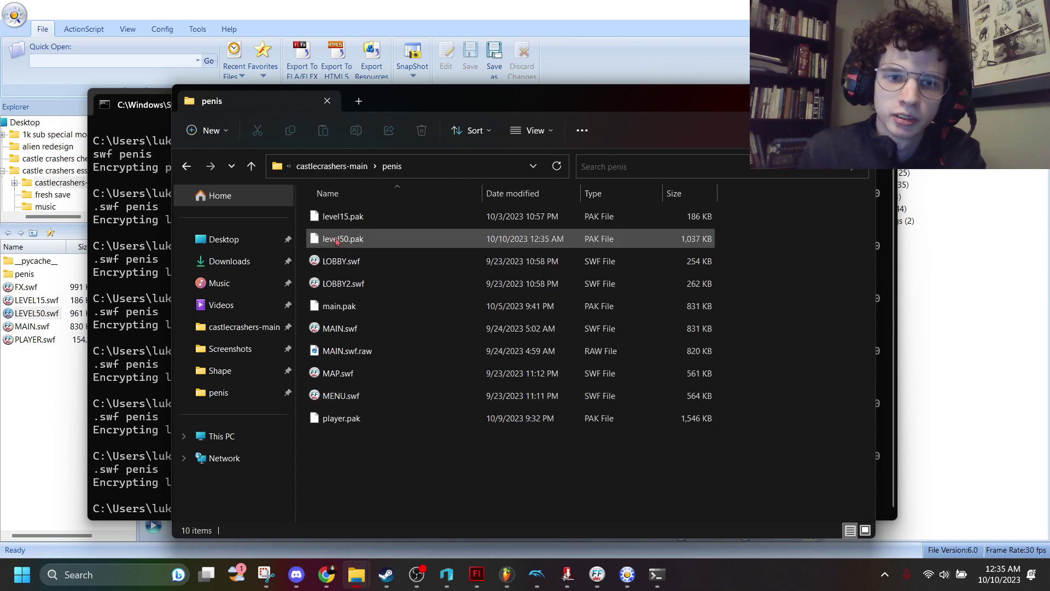
click(336, 238)
right_click(337, 238)
click(379, 253)
mouse_move(357, 575)
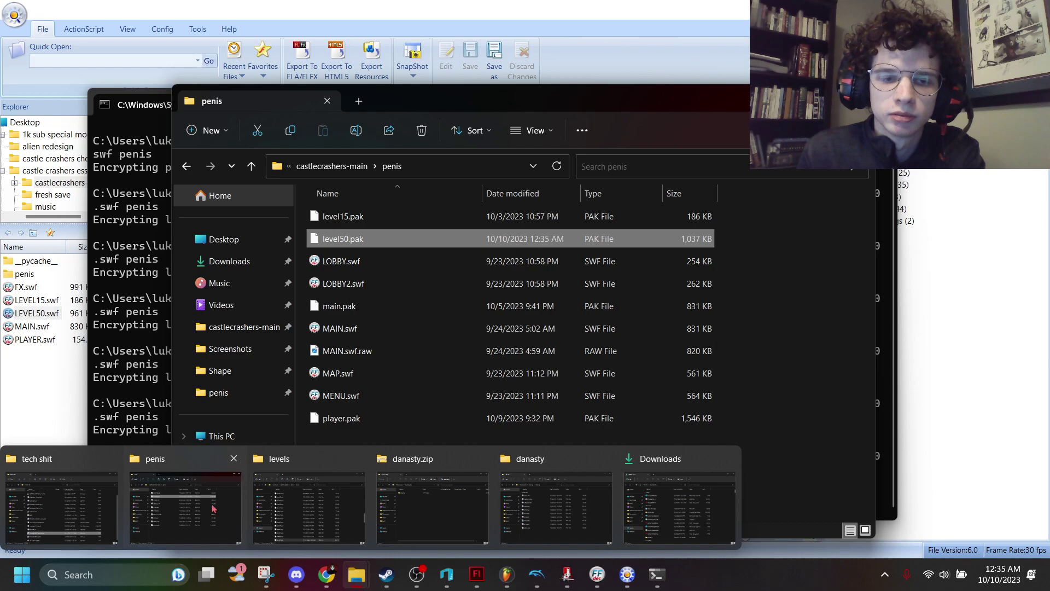
- Paste level50.pak into Castle Crashers' data/levels folder, replacing the existing file
click(308, 509)
click(297, 510)
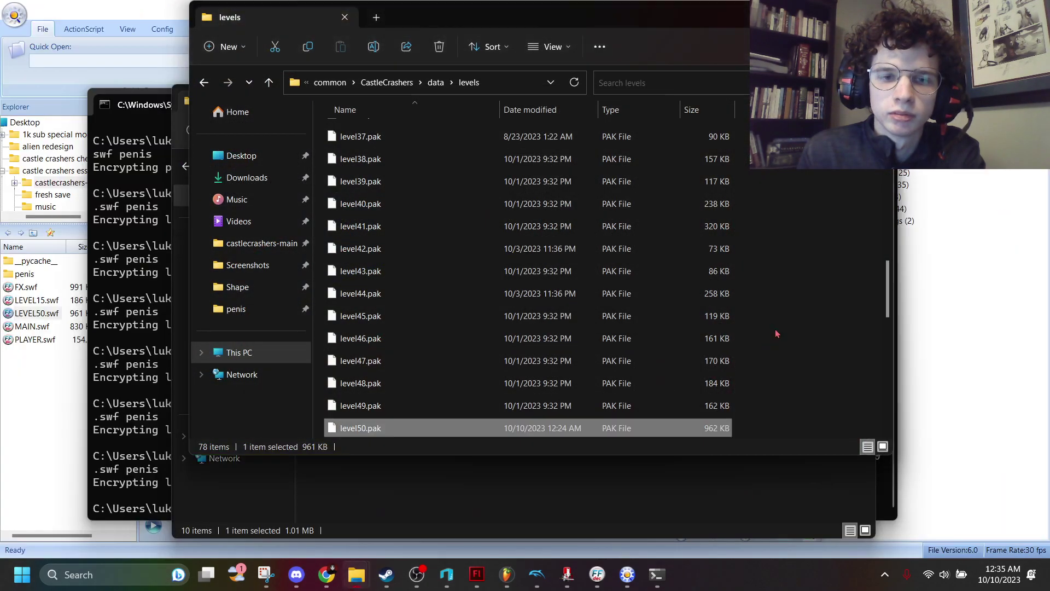
right_click(800, 172)
click(866, 304)
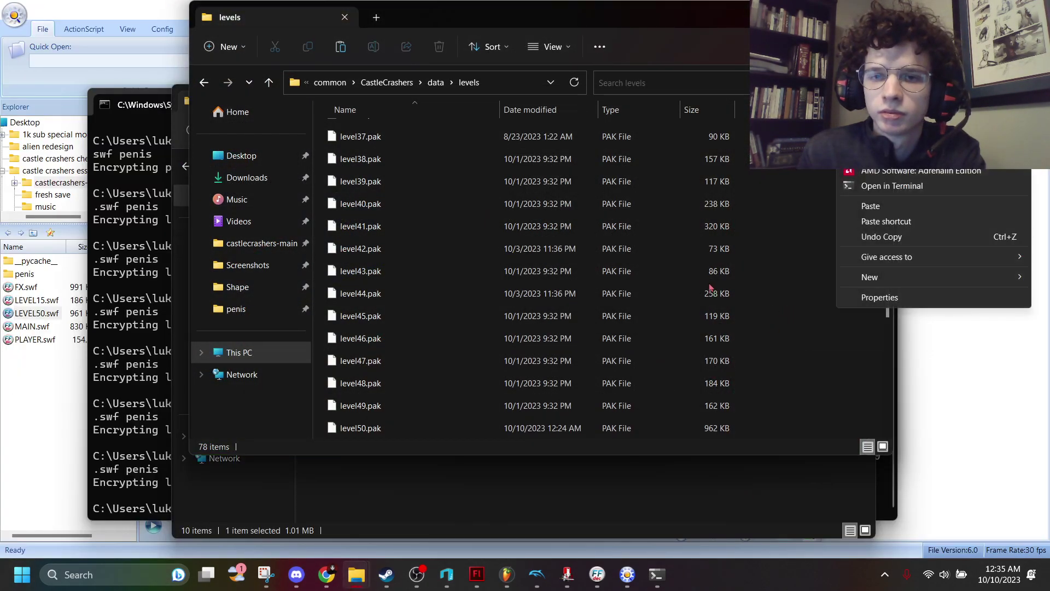
click(878, 207)
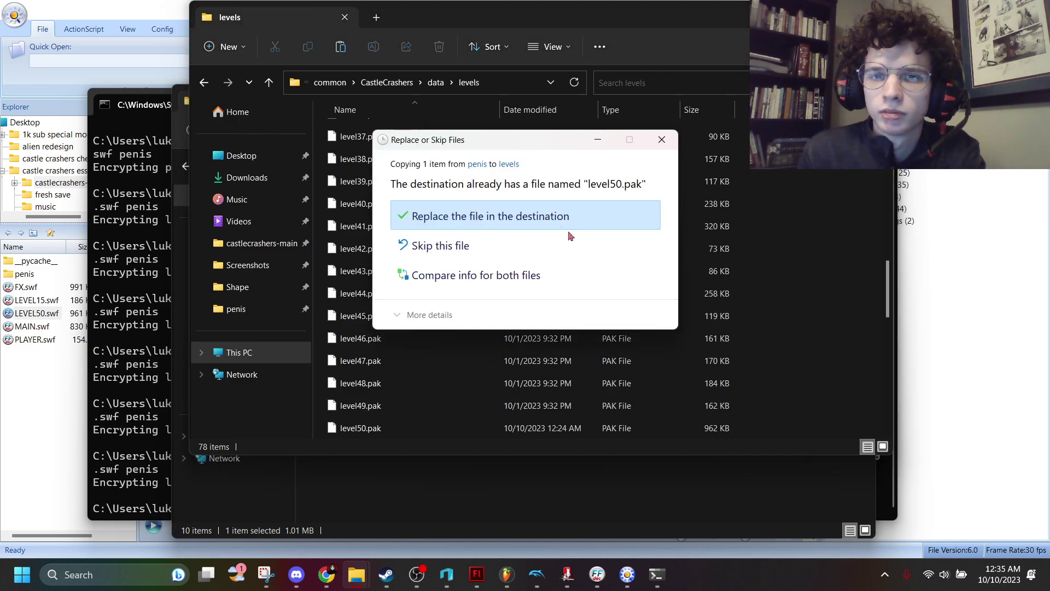
click(567, 211)
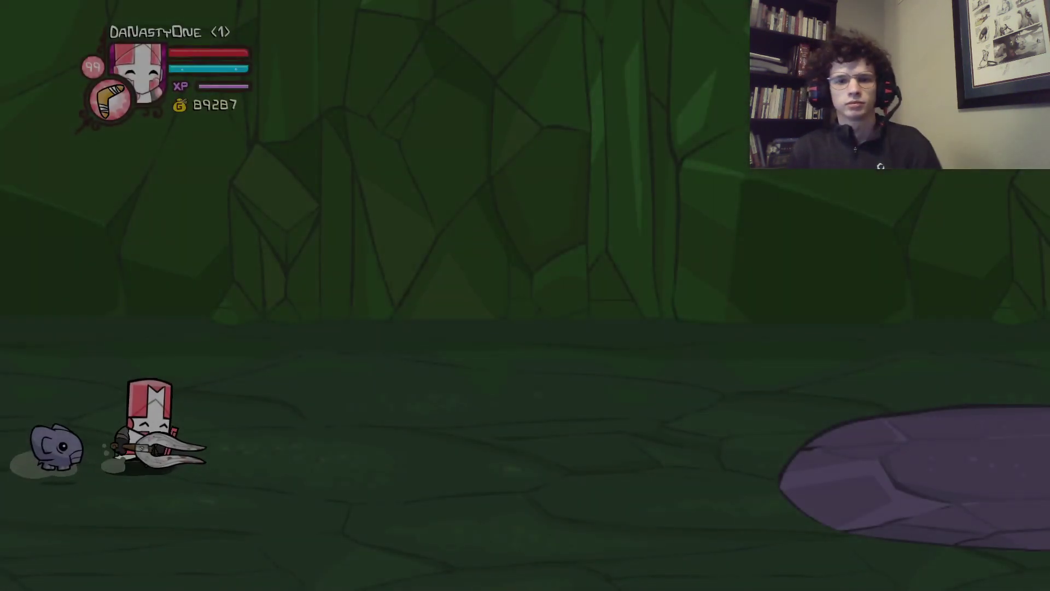
- Ride the stone platform up to the boss arena showing the maid image, then pause
key(Right)
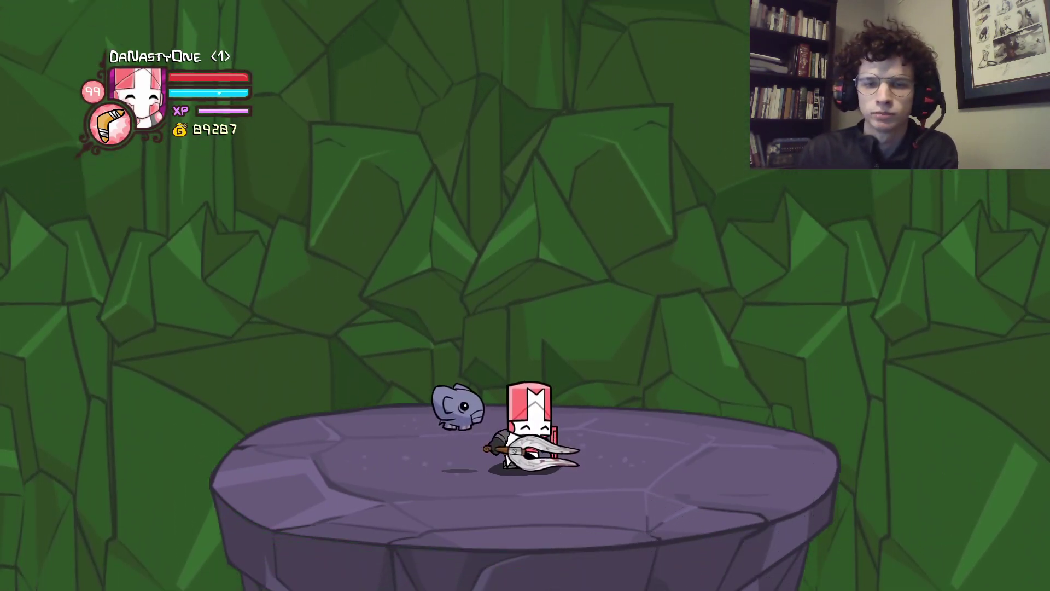
key(Left)
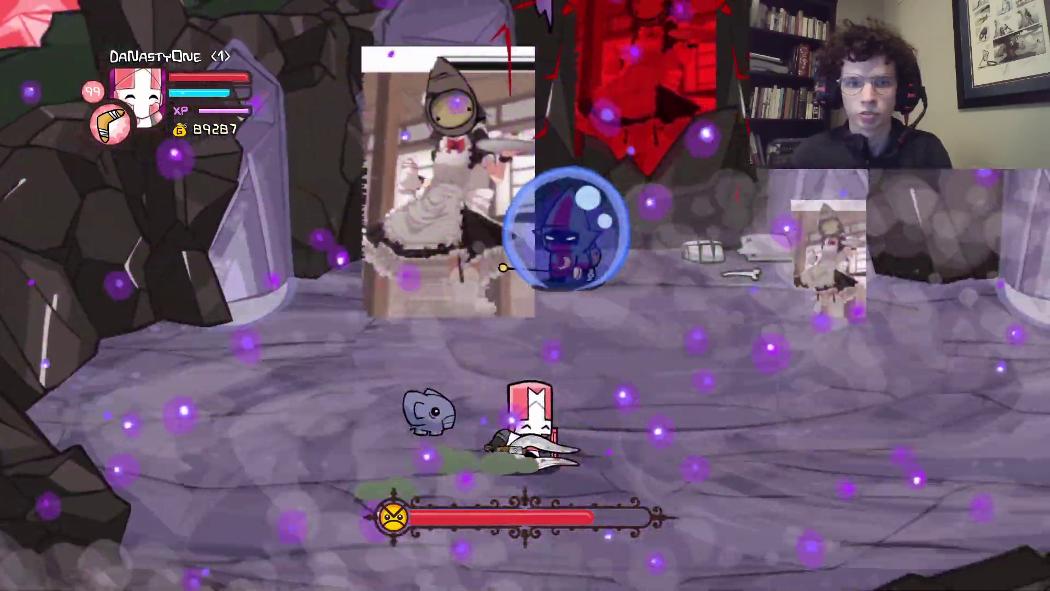
key(Escape)
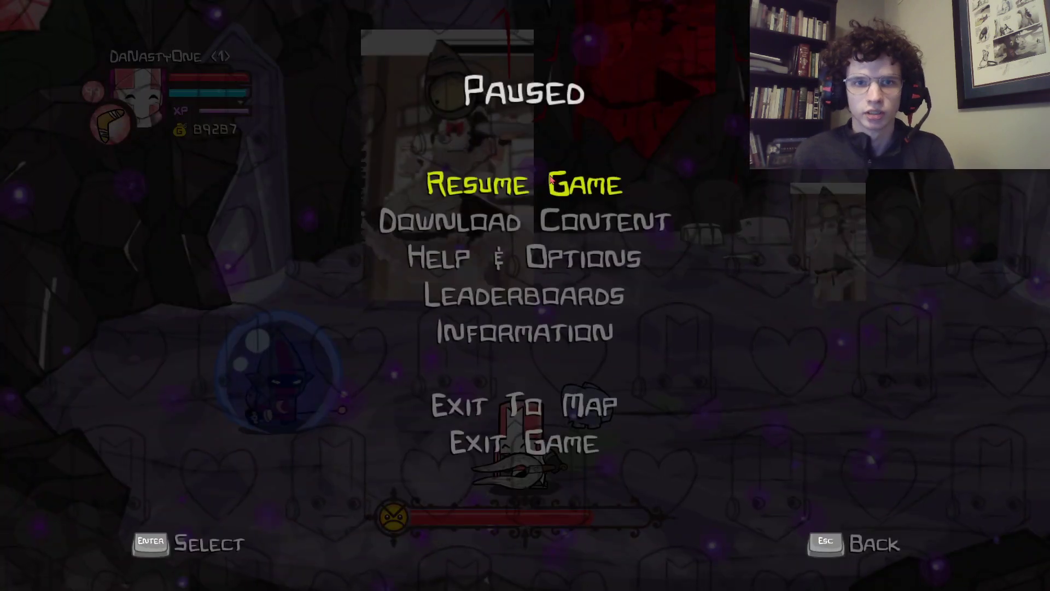